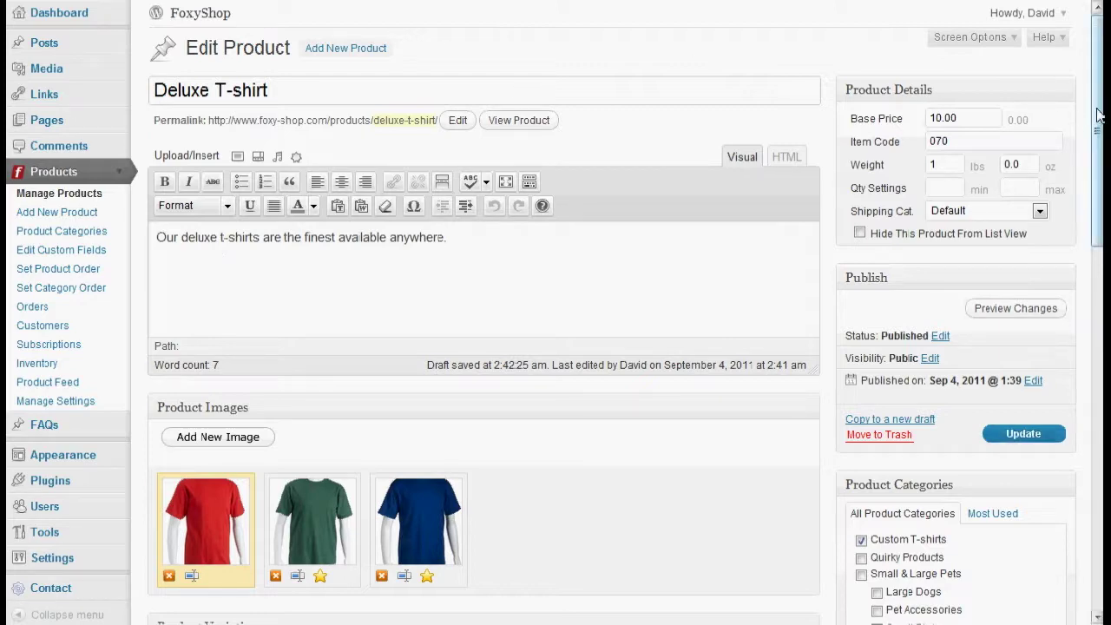
- Name the first variation Color and set its type to Radio Buttons
{"action": "left_click_drag", "start_coordinate": [1095, 113], "coordinate": [1067, 278]}
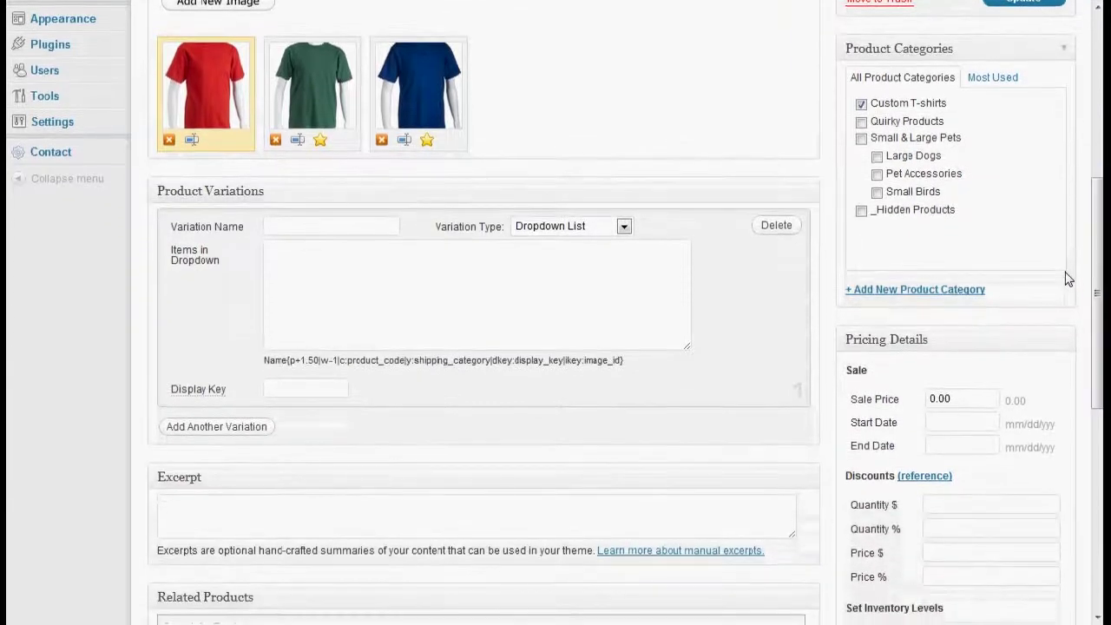
{"action": "left_click", "coordinate": [315, 234]}
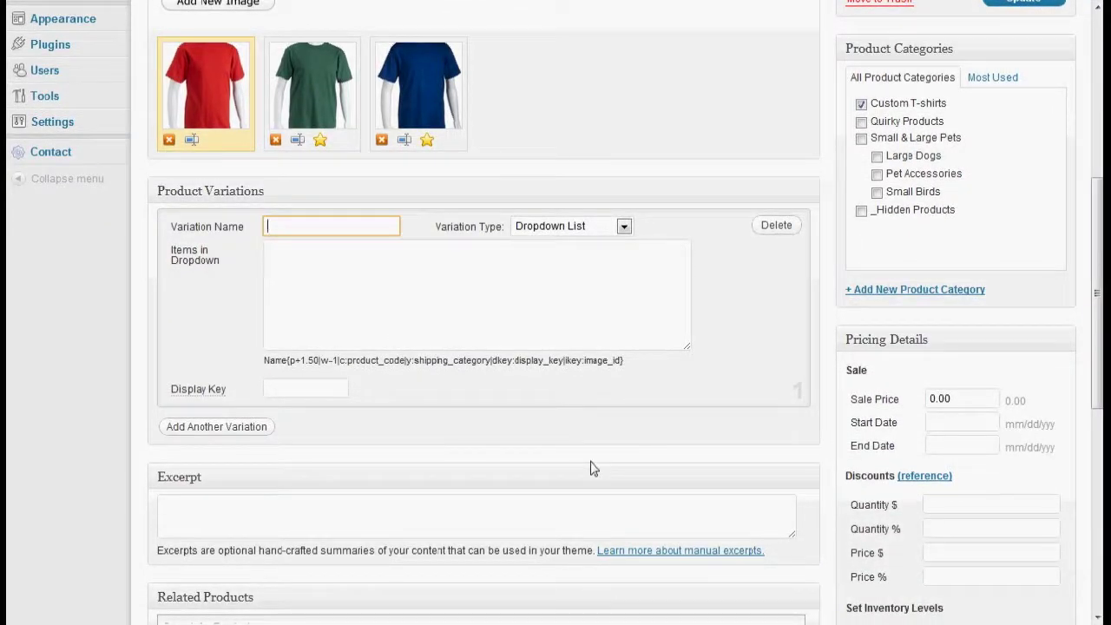
{"action": "type", "text": "Color"}
{"action": "key", "text": "Tab"}
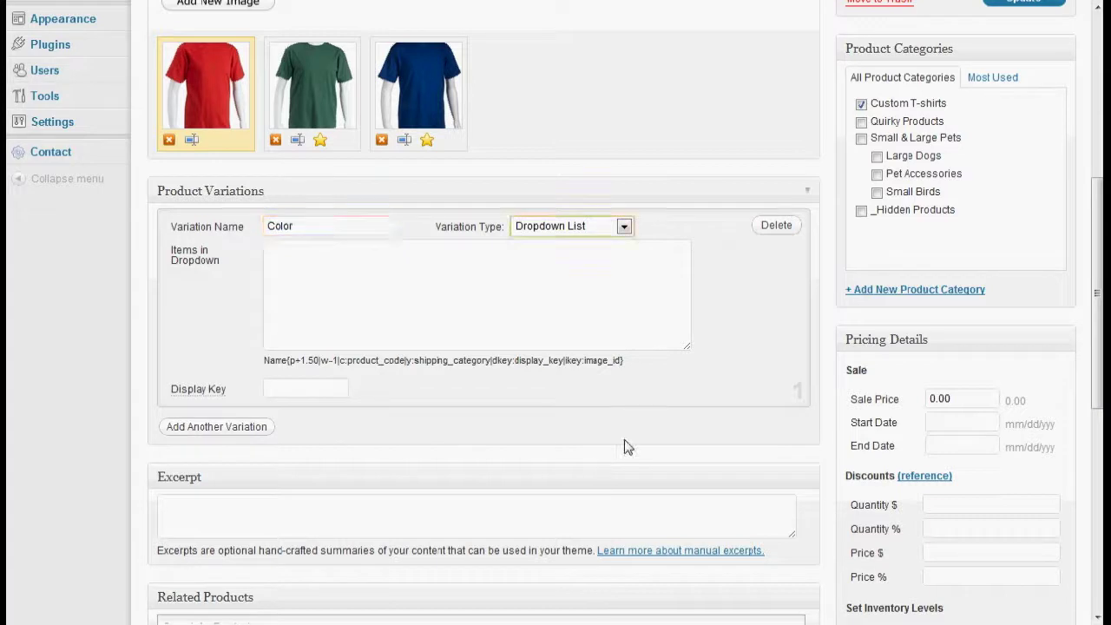
{"action": "left_click", "coordinate": [596, 226]}
{"action": "left_click", "coordinate": [588, 255]}
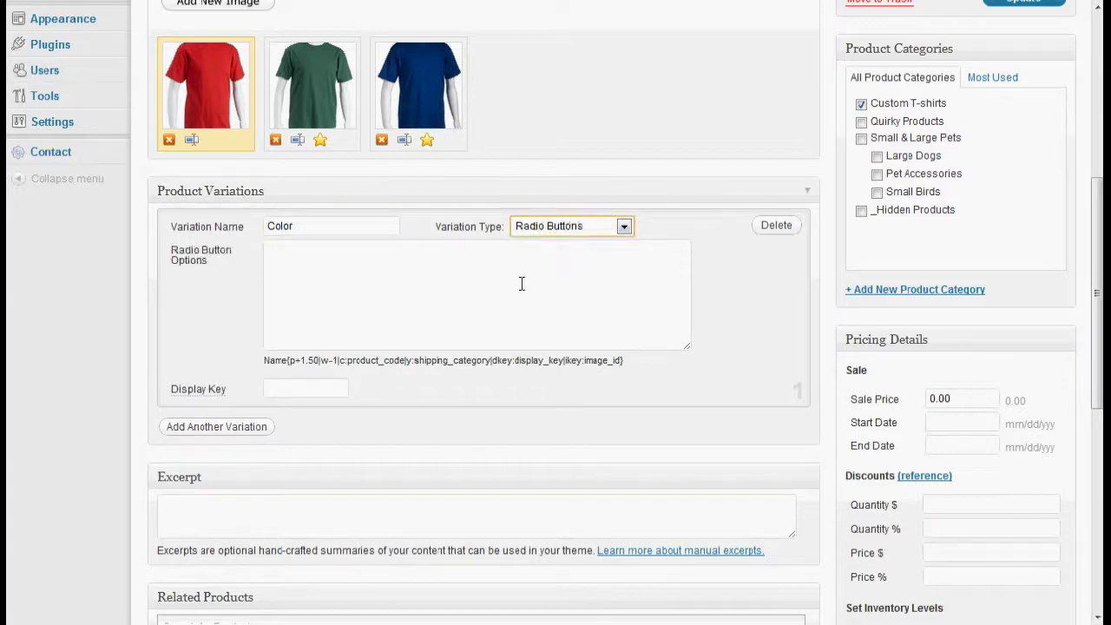
- Enter the color options Red{c:070}, Green{c:071} and Blue{c:072} on separate lines
{"action": "left_click", "coordinate": [504, 292]}
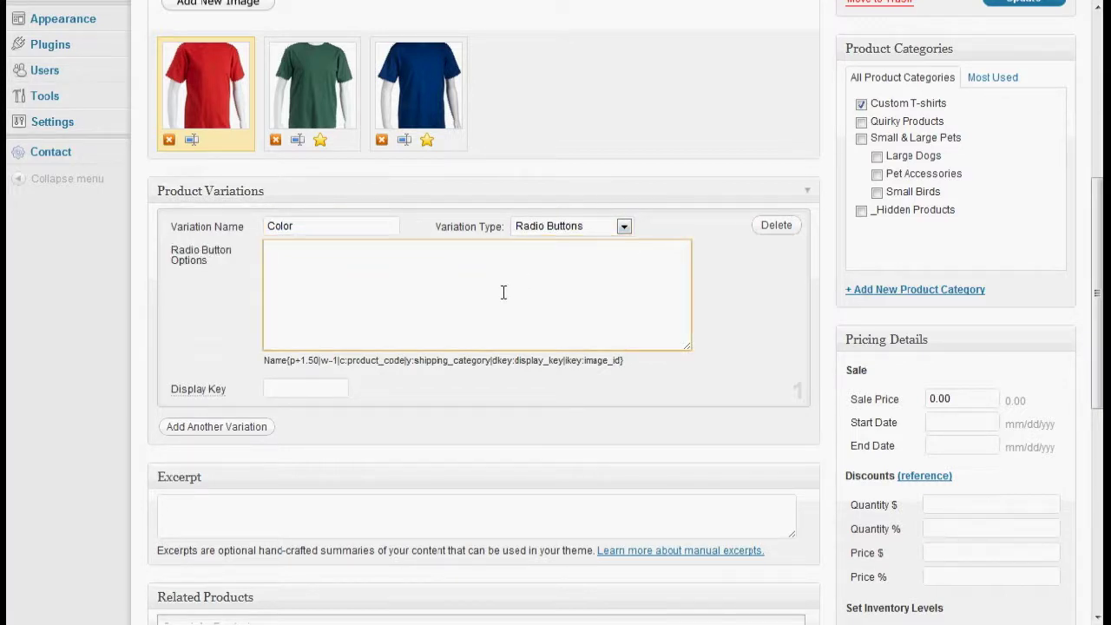
{"action": "type", "text": "Red"}
{"action": "key", "text": "Return"}
{"action": "type", "text": "Green"}
{"action": "key", "text": "Return"}
{"action": "type", "text": "Blue"}
{"action": "key", "text": "Up"}
{"action": "key", "text": "Up"}
{"action": "type", "text": "{}"}
{"action": "key", "text": "Left"}
{"action": "type", "text": "c:070"}
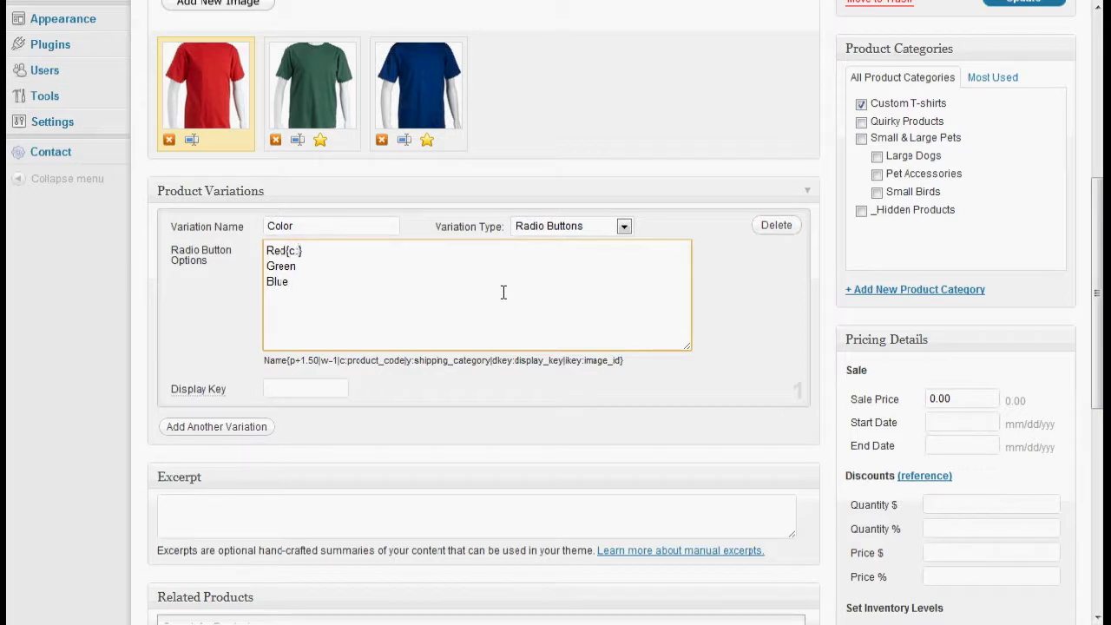
{"action": "type", "text": "7"}
{"action": "key", "text": "BackSpace"}
{"action": "key", "text": "Down"}
{"action": "type", "text": "{c:071} Blue{c:072"}
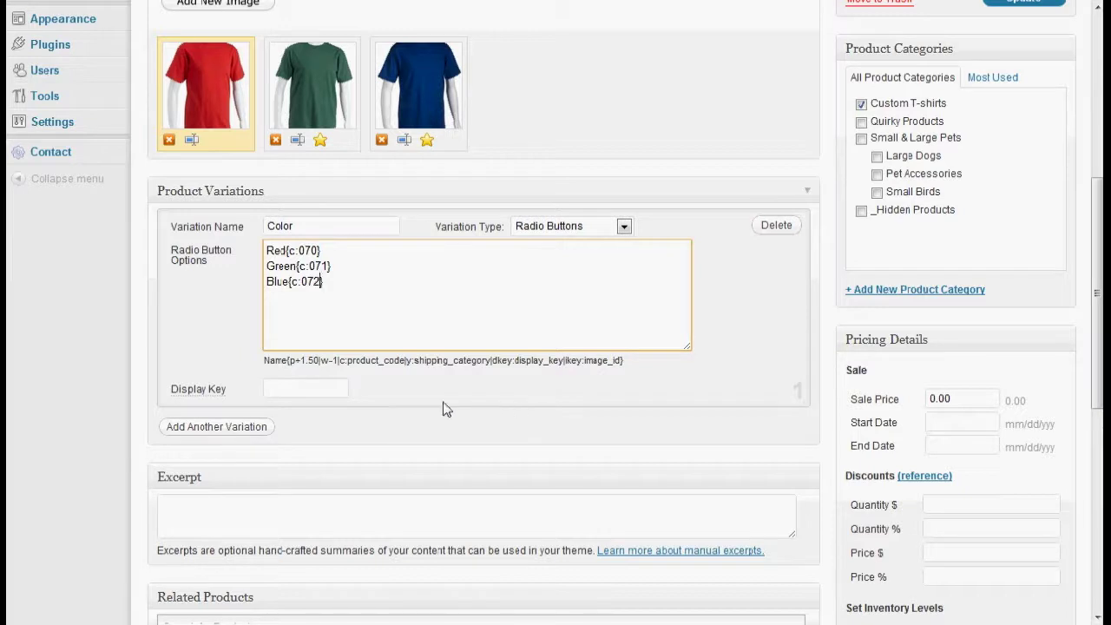
- Add a Size variation with dropdown items S, M, L and XL{p+2}
{"action": "left_click", "coordinate": [269, 428]}
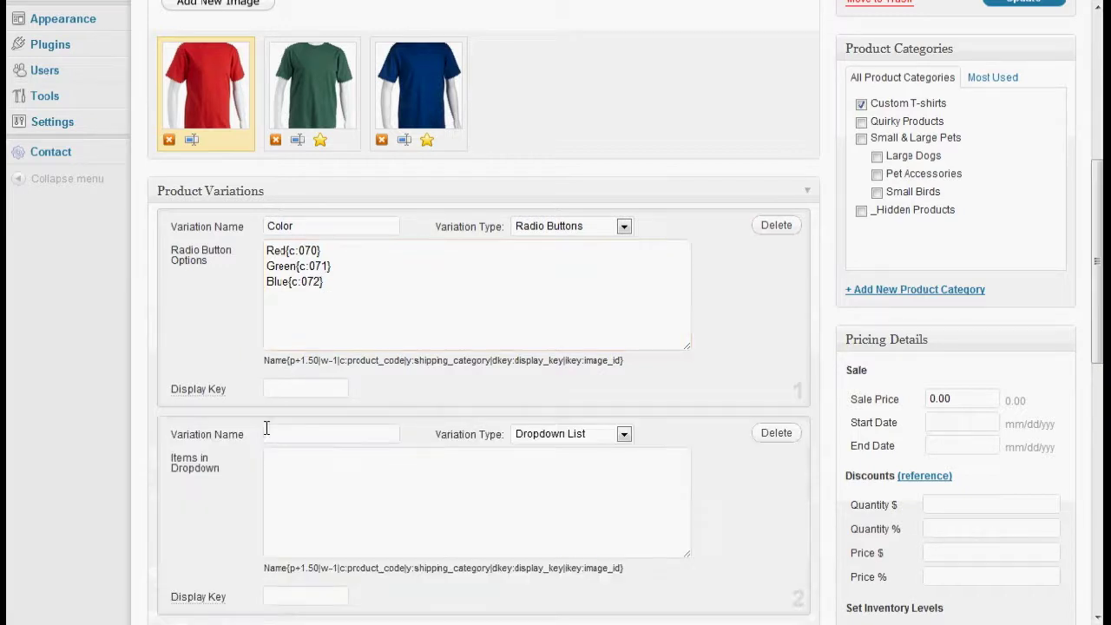
{"action": "left_click", "coordinate": [337, 435]}
{"action": "type", "text": "Size"}
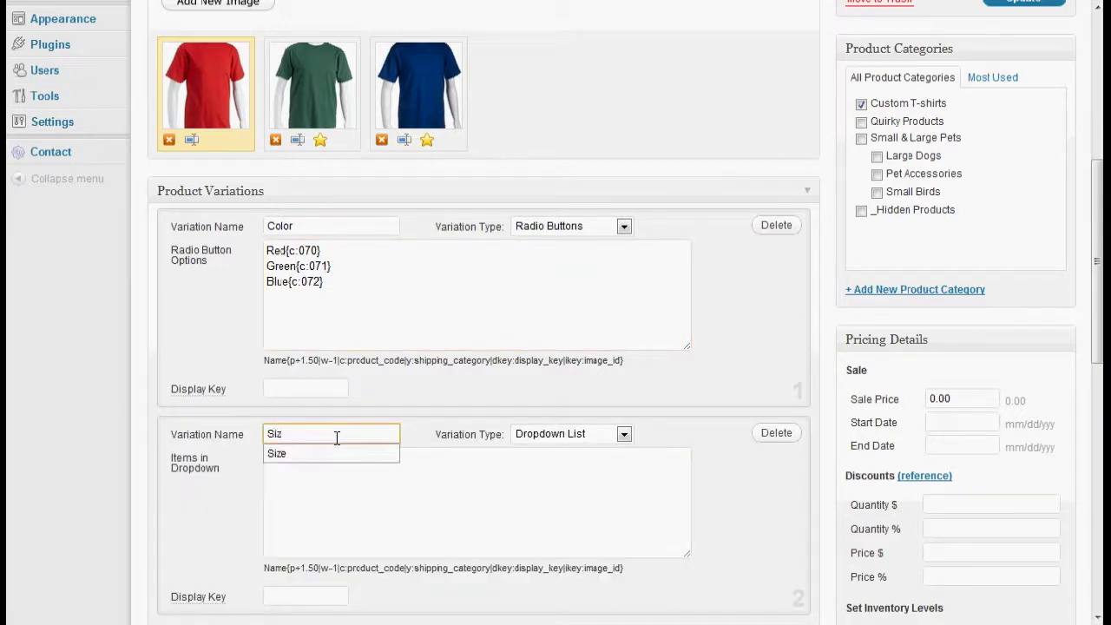
{"action": "left_click", "coordinate": [433, 474]}
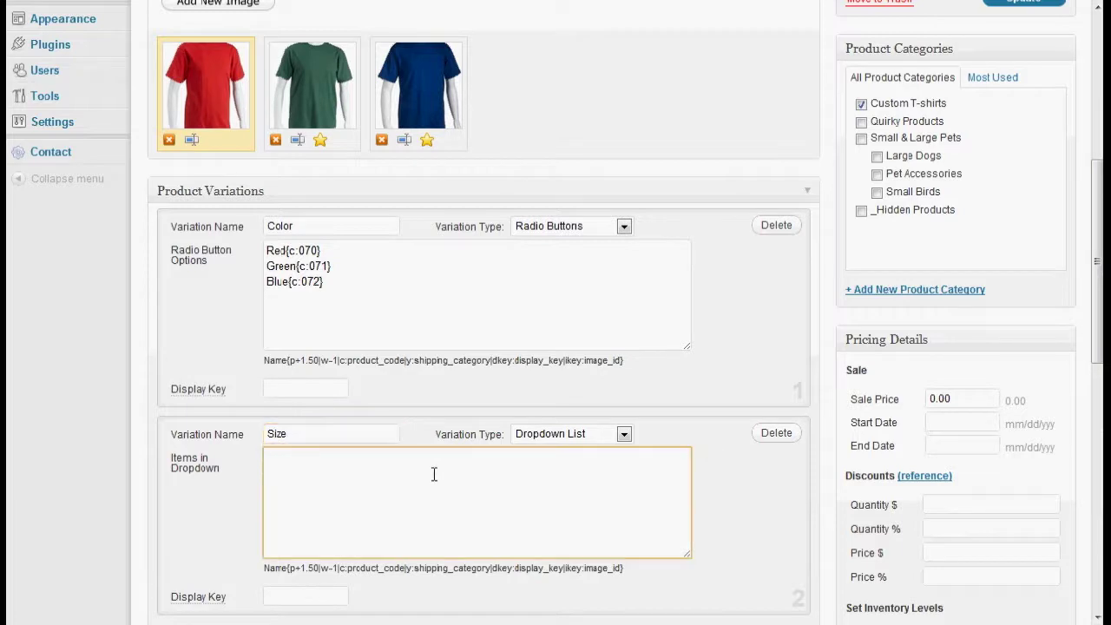
{"action": "type", "text": "S "}
{"action": "type", "text": "M"}
{"action": "key", "text": "Return"}
{"action": "type", "text": "L"}
{"action": "key", "text": "Return"}
{"action": "type", "text": "XL{p+2"}
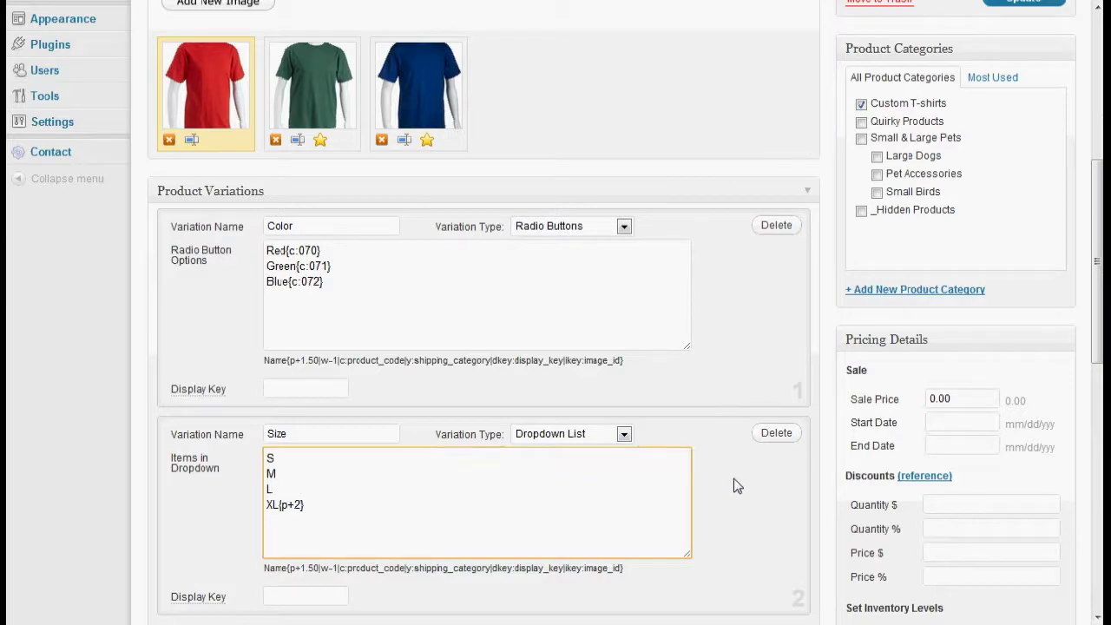
{"action": "left_click_drag", "start_coordinate": [1099, 287], "coordinate": [1078, 388]}
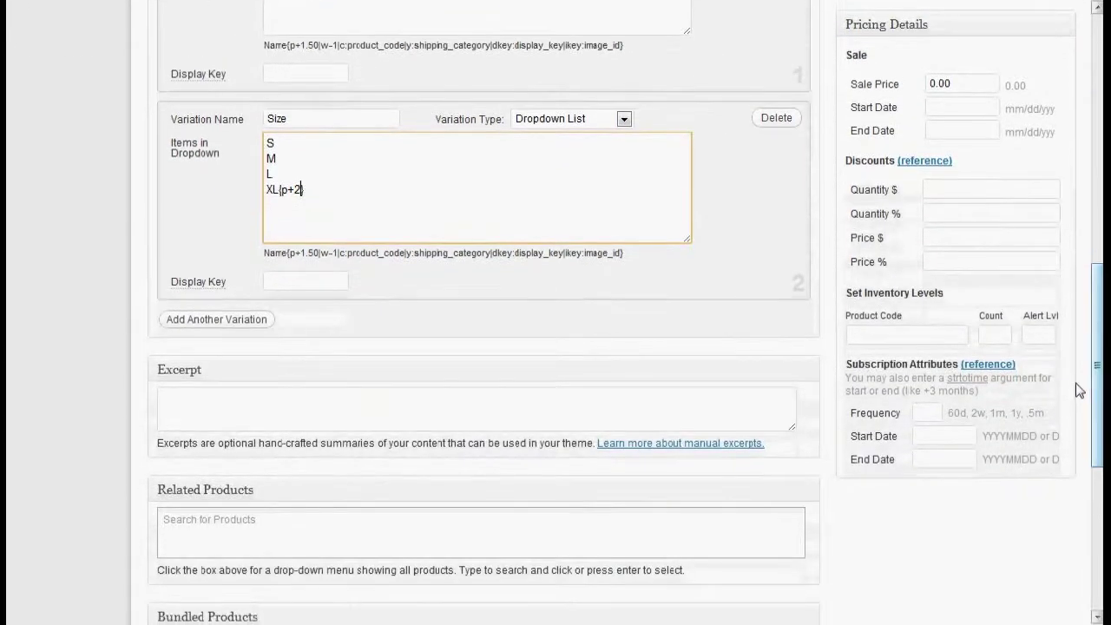
{"action": "left_click", "coordinate": [218, 318]}
- Make the third variation a Customization checkbox with value Monogram{p+10|dkey:m}
{"action": "left_click", "coordinate": [275, 327]}
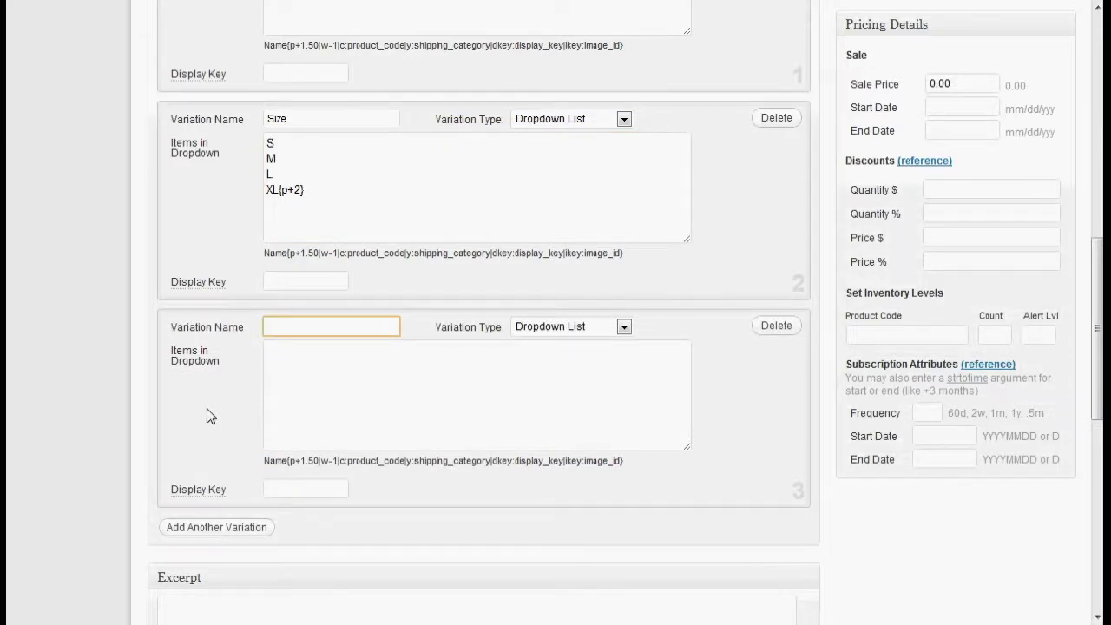
{"action": "type", "text": "Customization"}
{"action": "key", "text": "Tab"}
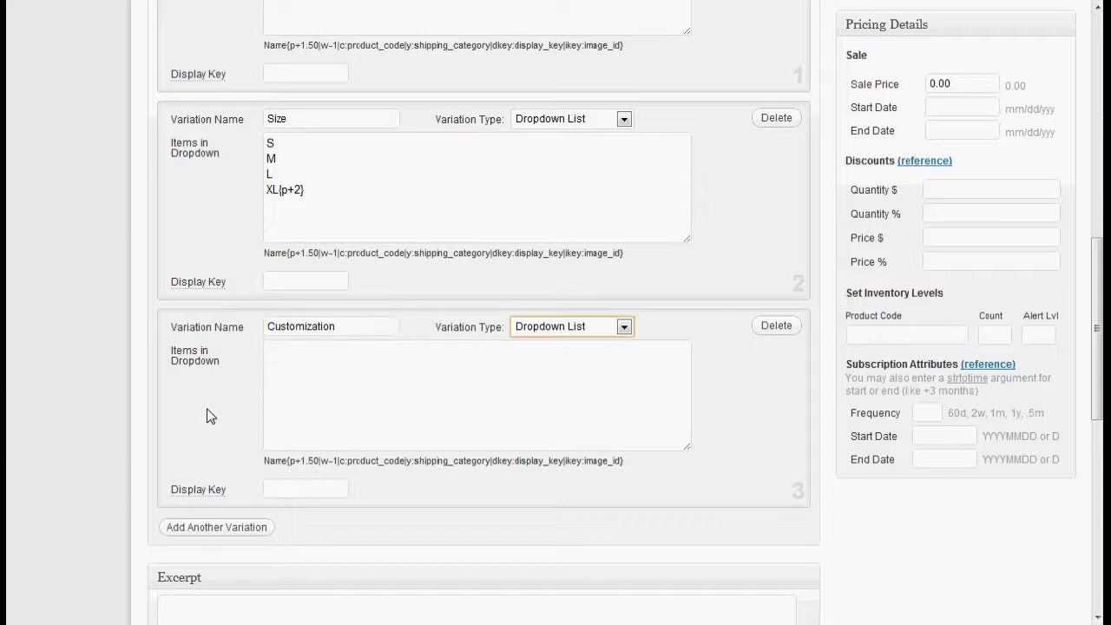
{"action": "left_click", "coordinate": [531, 327]}
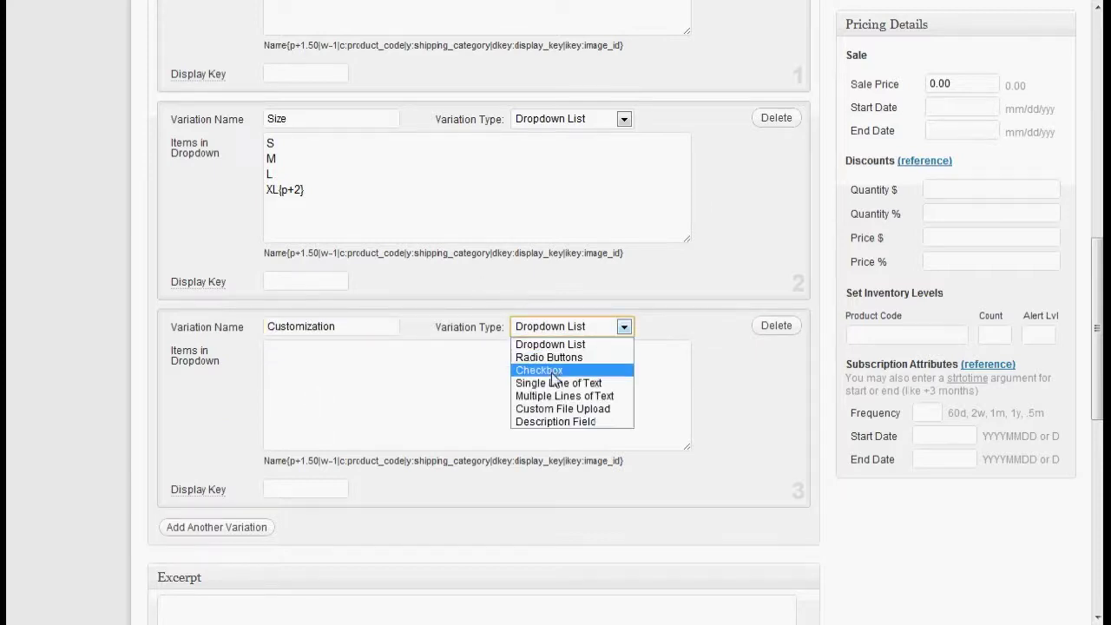
{"action": "left_click", "coordinate": [552, 373]}
{"action": "left_click", "coordinate": [335, 349]}
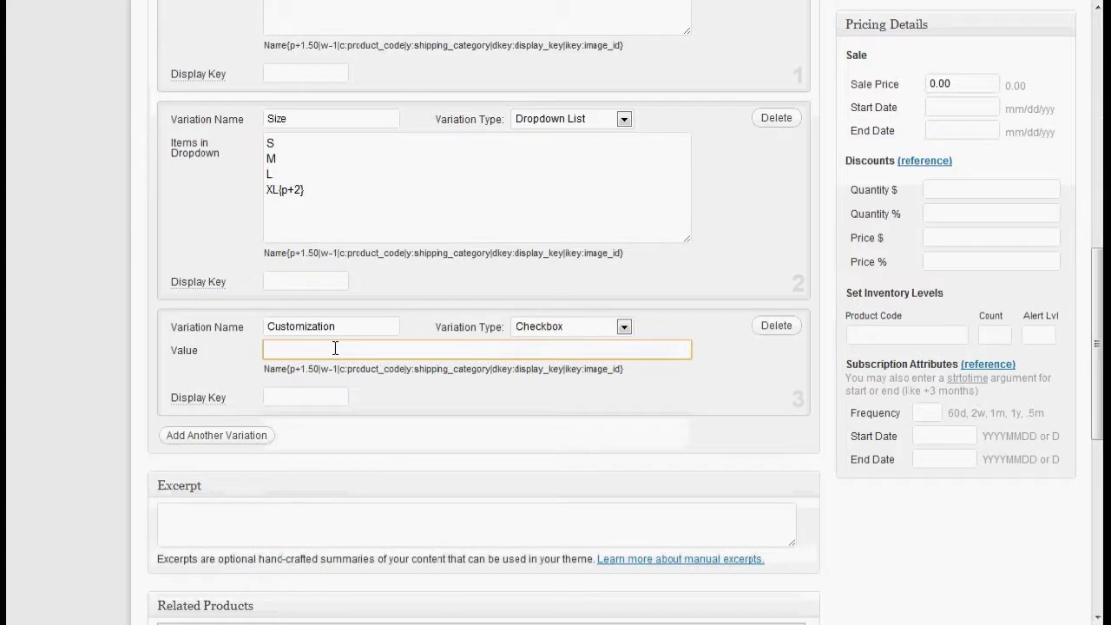
{"action": "type", "text": "M"}
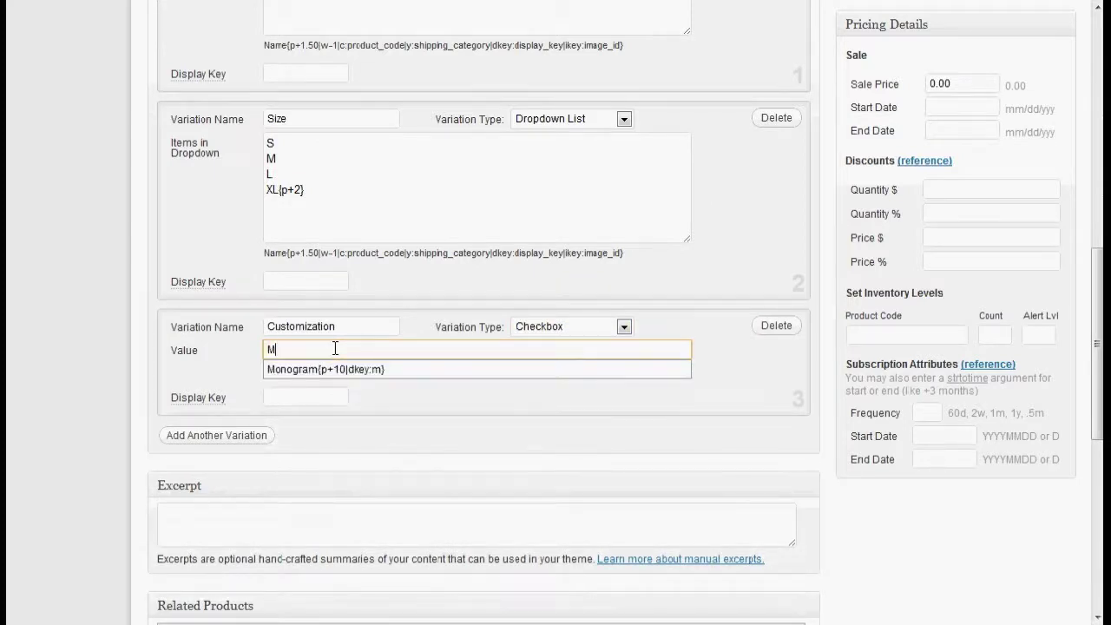
{"action": "left_click", "coordinate": [355, 371]}
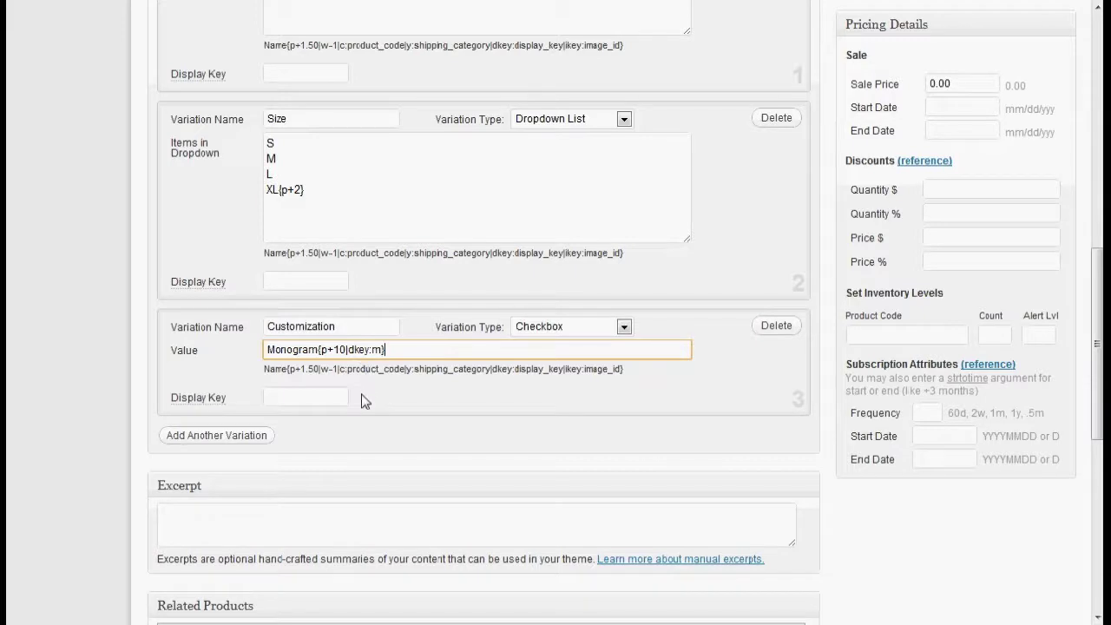
{"action": "left_click", "coordinate": [260, 434]}
- Make the fourth variation Monogram Text, a Single Line of Text with display key m
{"action": "left_click", "coordinate": [299, 443]}
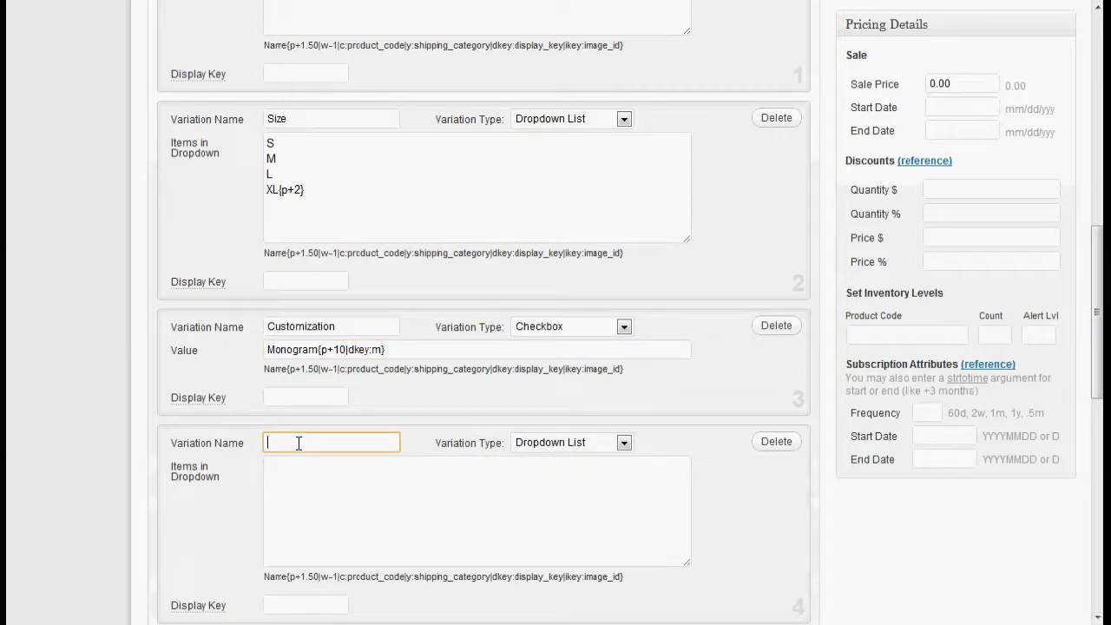
{"action": "type", "text": "Mono"}
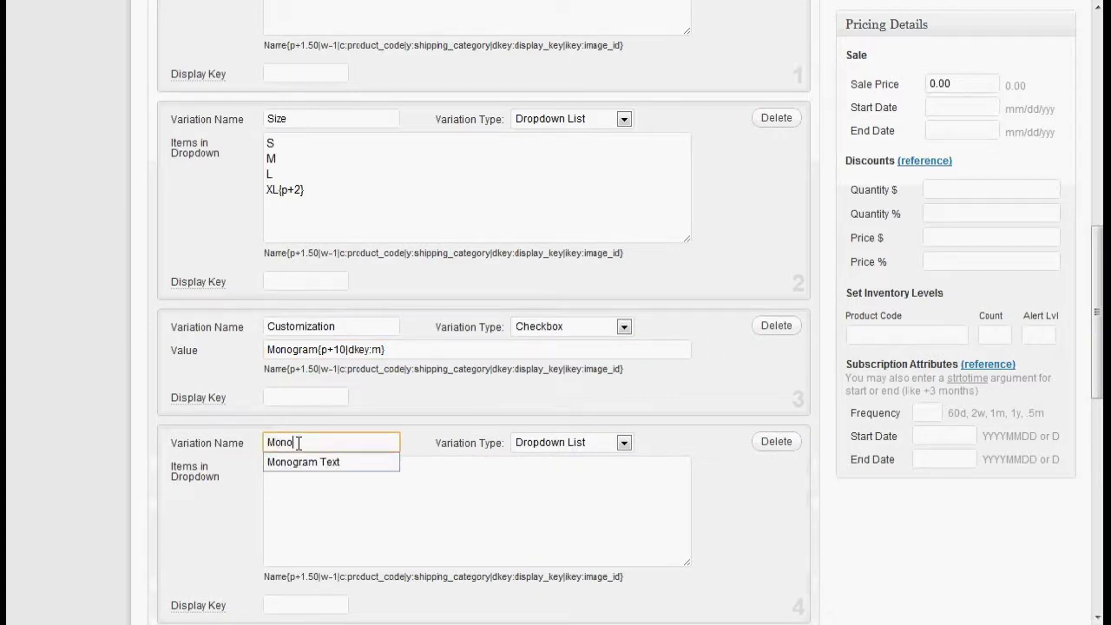
{"action": "key", "text": "Down"}
{"action": "key", "text": "Tab"}
{"action": "left_click", "coordinate": [539, 446]}
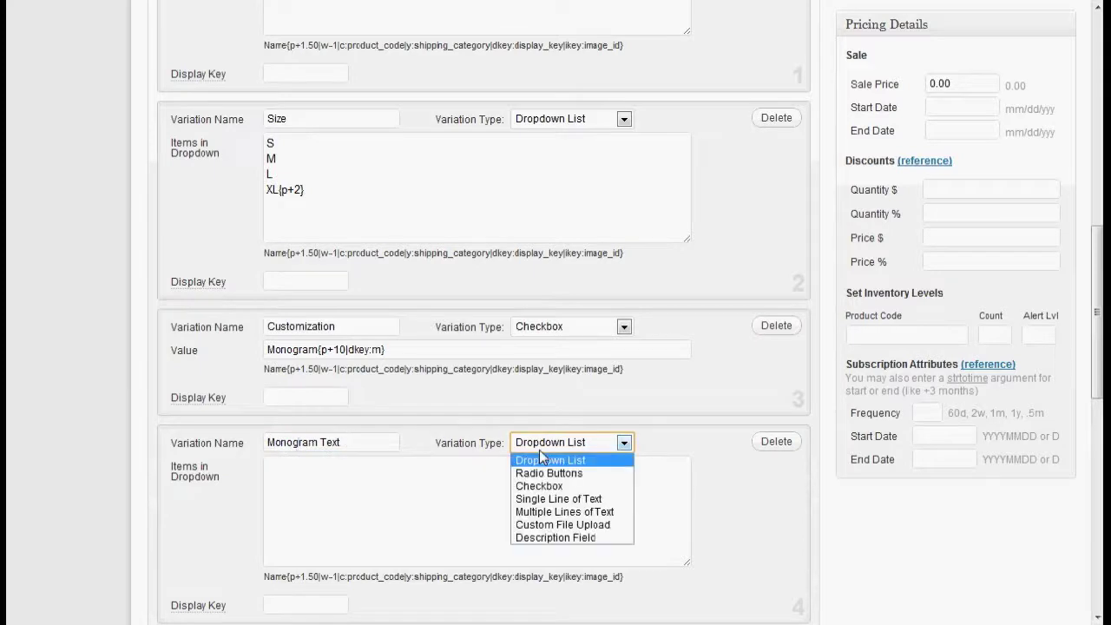
{"action": "left_click", "coordinate": [590, 499]}
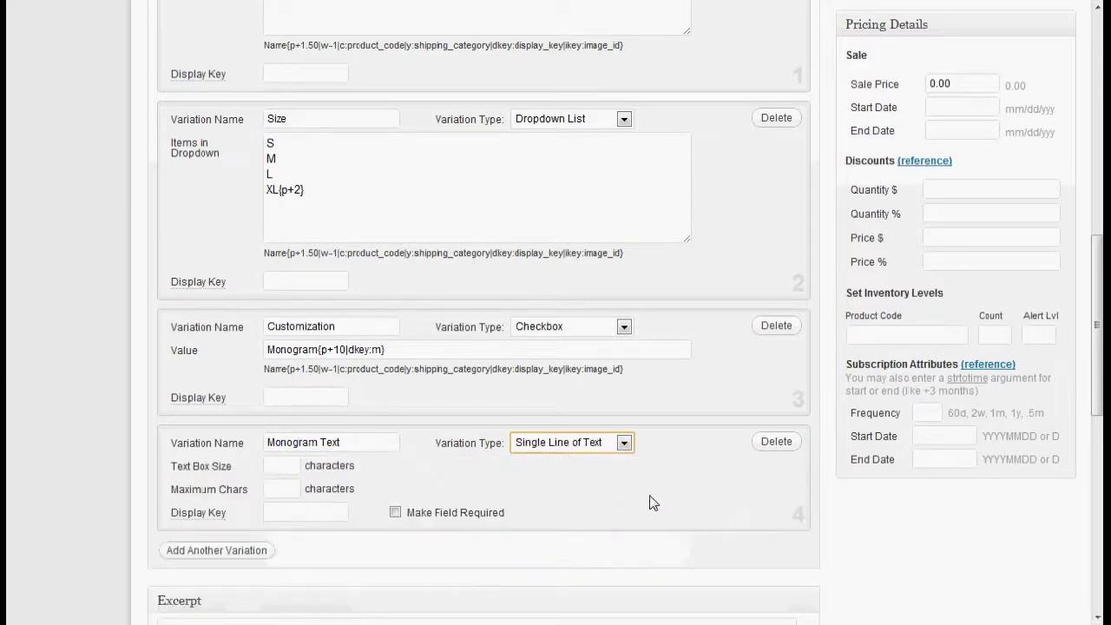
{"action": "left_click", "coordinate": [321, 511]}
{"action": "type", "text": "m"}
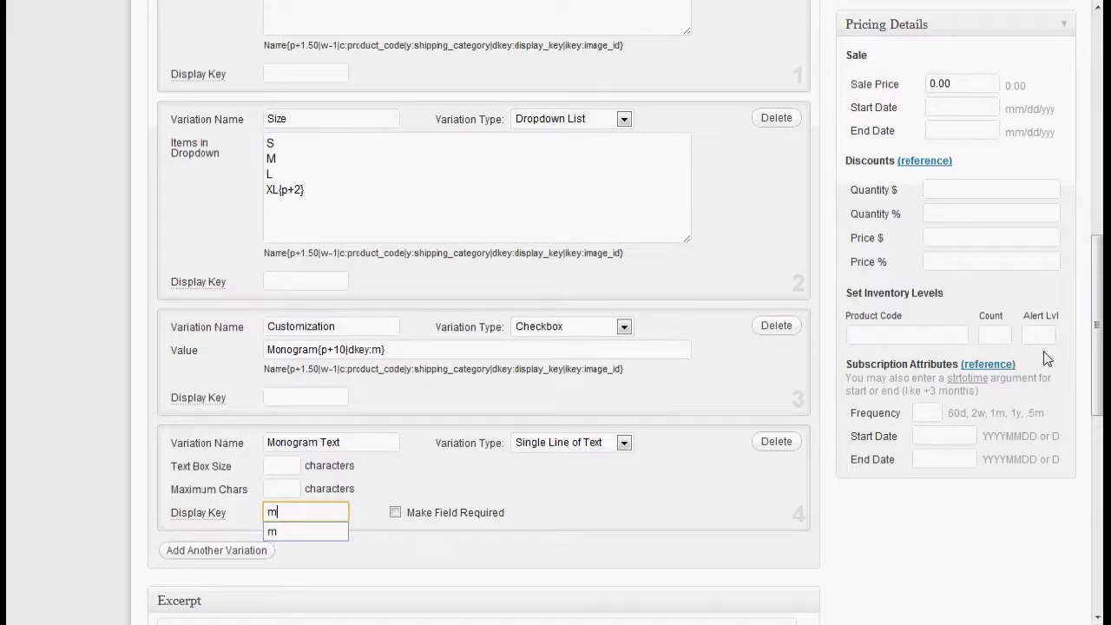
{"action": "scroll", "coordinate": [1100, 357], "scroll_direction": "down", "scroll_amount": 1}
{"action": "scroll", "coordinate": [1100, 357], "scroll_direction": "down", "scroll_amount": 3}
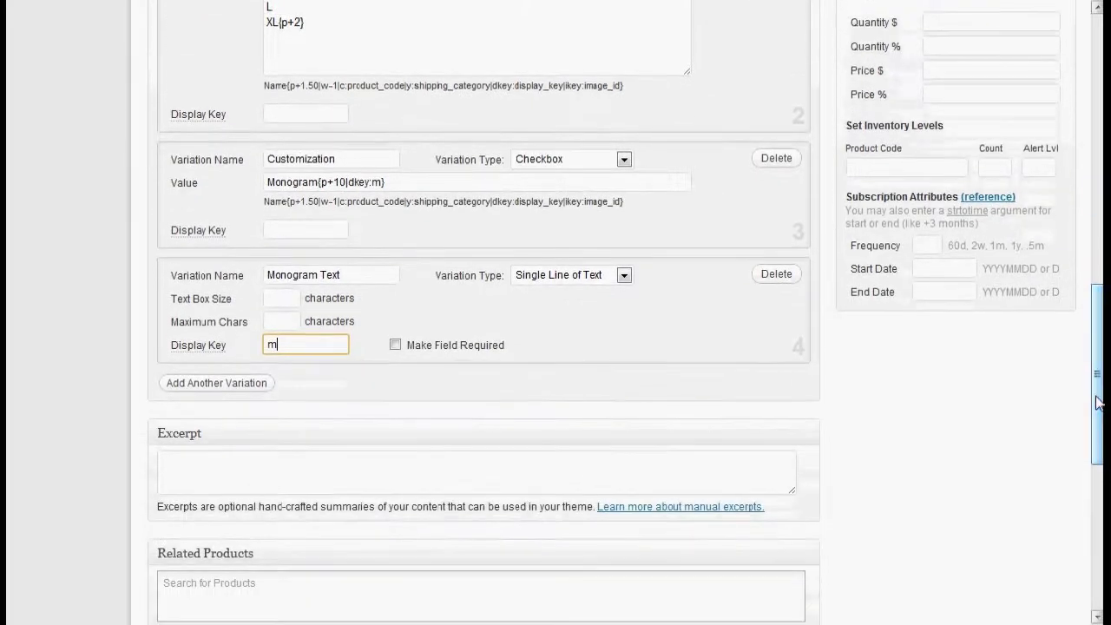
{"action": "left_click", "coordinate": [260, 386]}
- Make Upload Your Own Design a Custom File Upload with instructions 'Hi-res files only'
{"action": "left_click", "coordinate": [280, 388]}
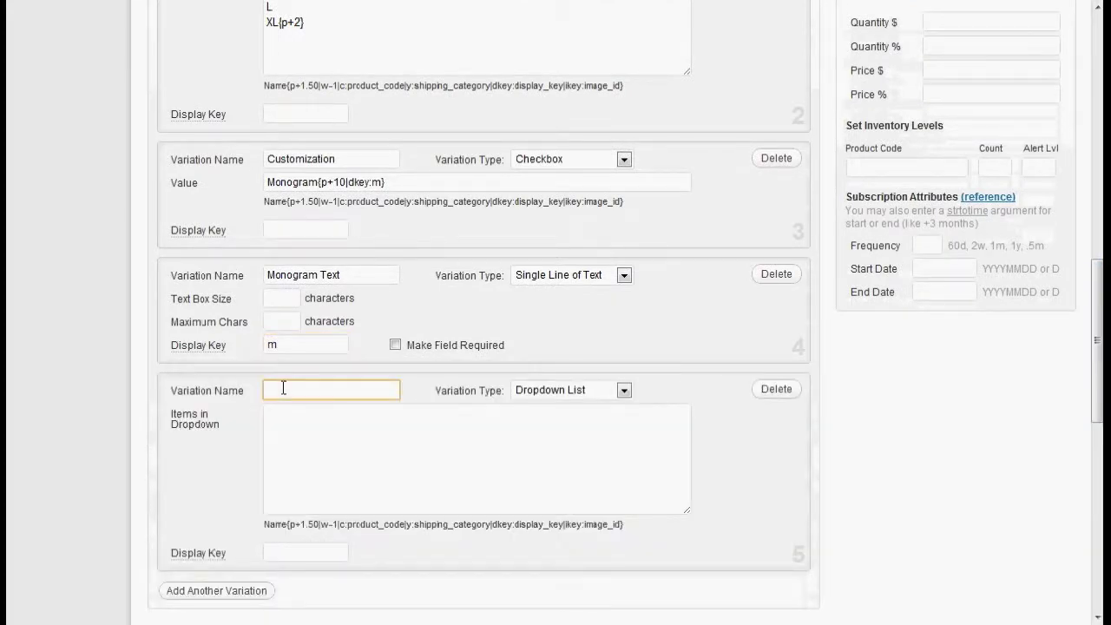
{"action": "type", "text": "Up"}
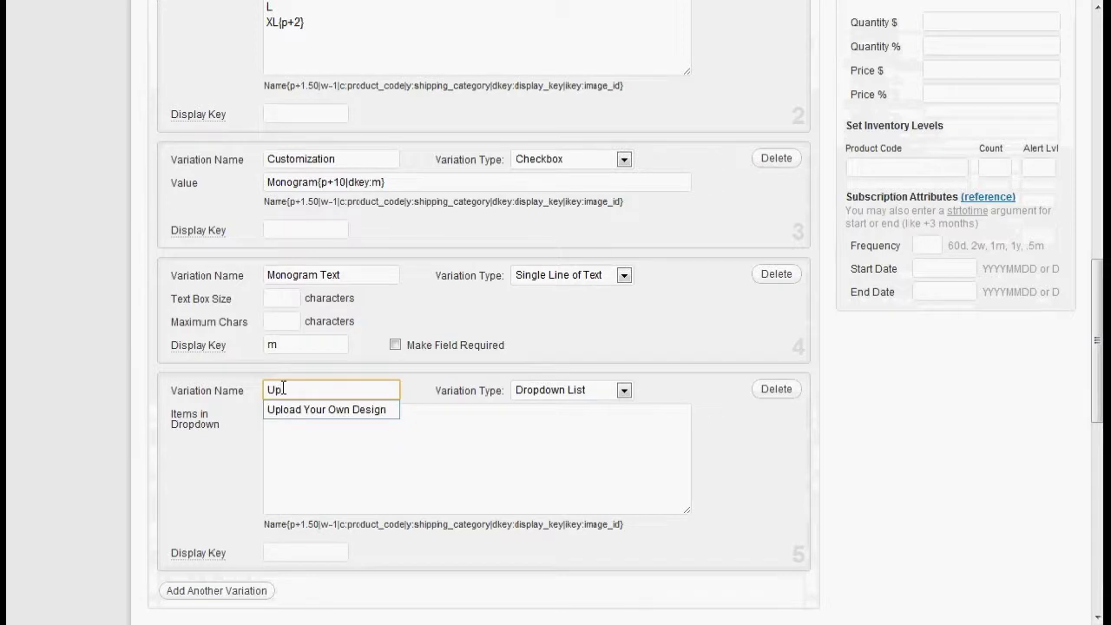
{"action": "key", "text": "Down"}
{"action": "key", "text": "Tab"}
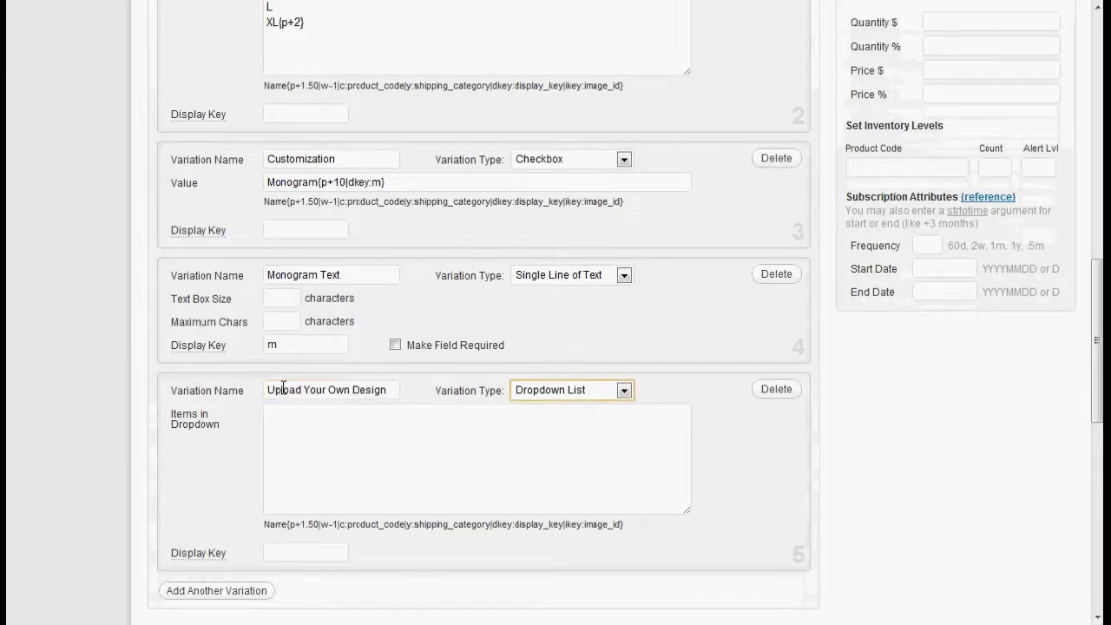
{"action": "left_click", "coordinate": [560, 392]}
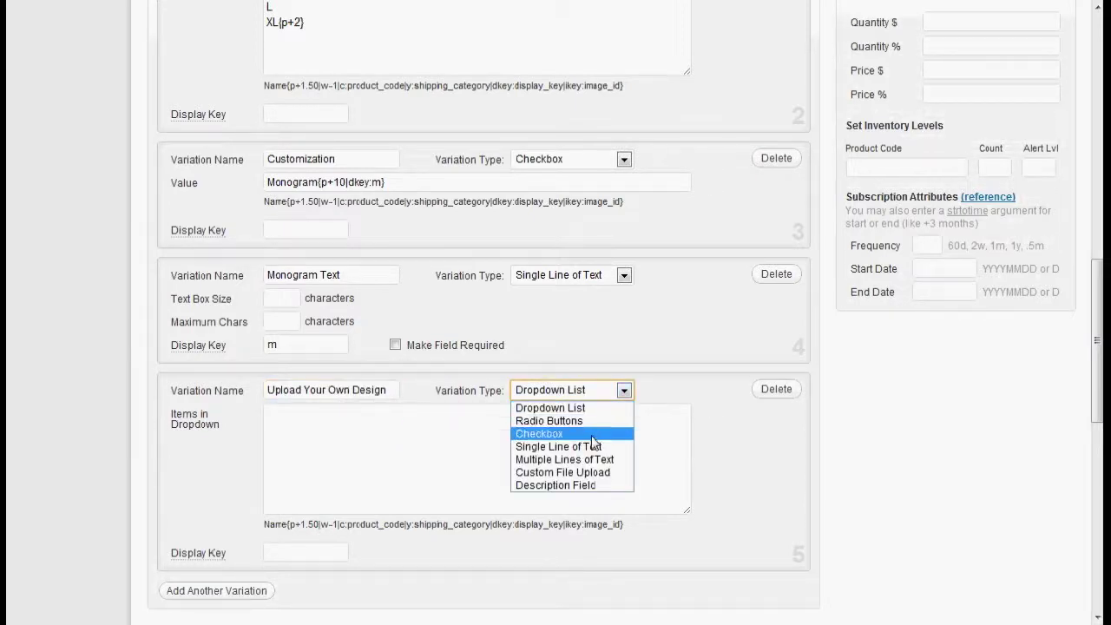
{"action": "left_click", "coordinate": [573, 472]}
{"action": "left_click", "coordinate": [399, 426]}
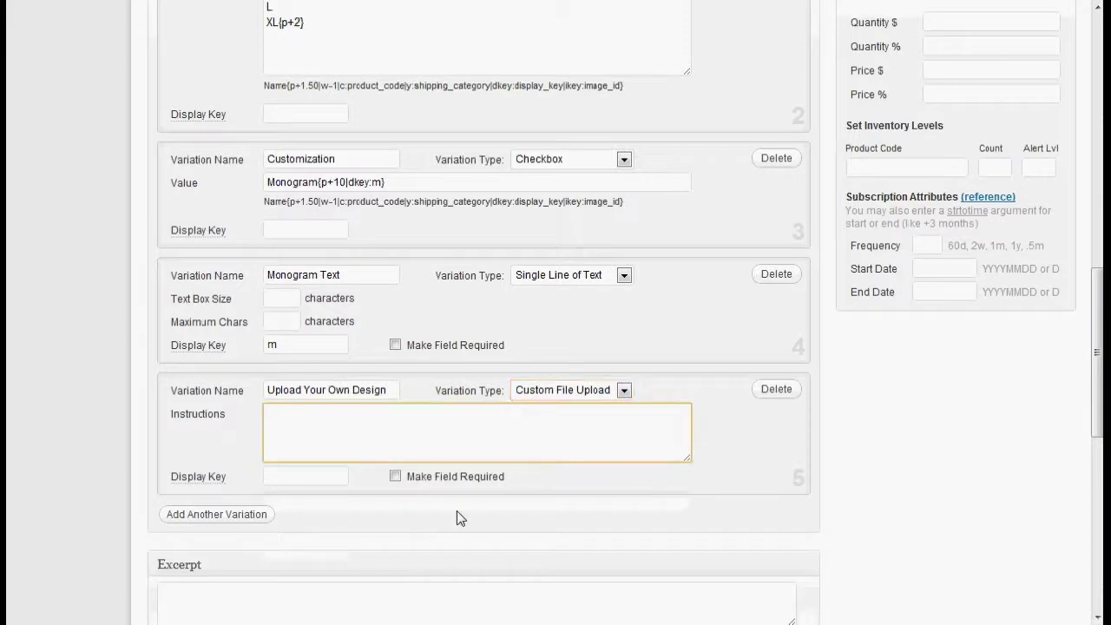
{"action": "type", "text": "Hi-res files only"}
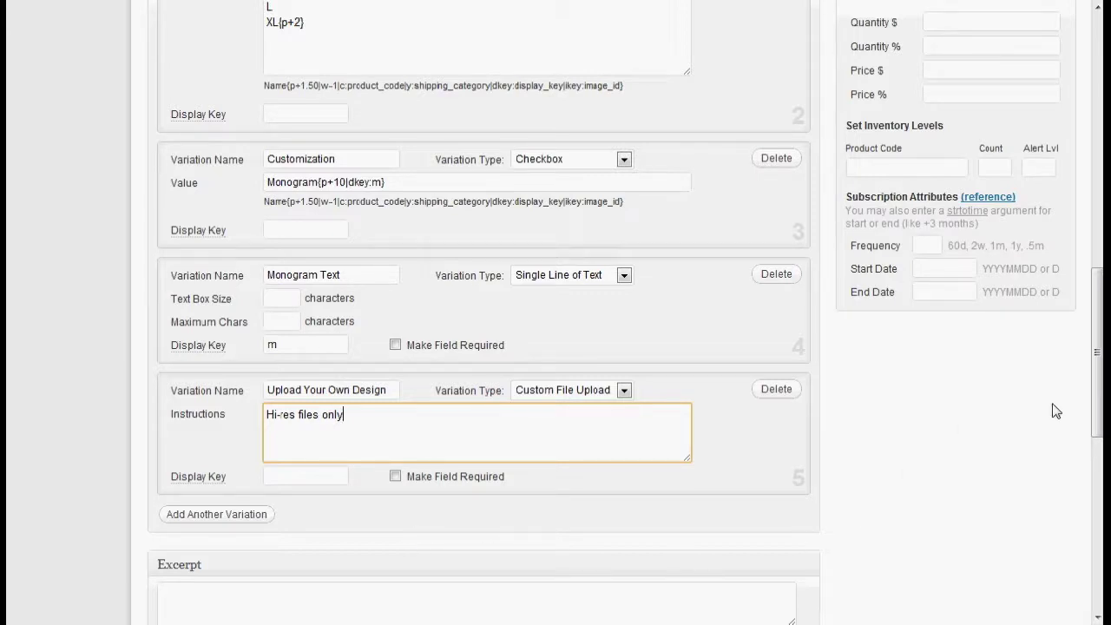
{"action": "scroll", "coordinate": [1098, 395], "scroll_direction": "down", "scroll_amount": 2}
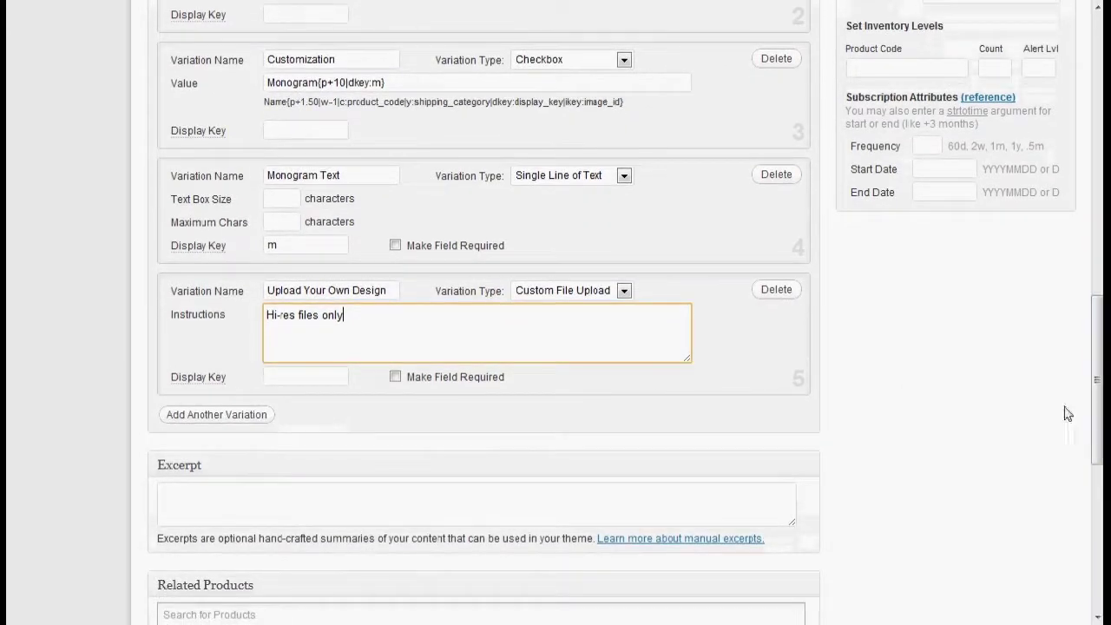
- Add a new Description Field variation named Monogram Information
{"action": "left_click", "coordinate": [252, 416]}
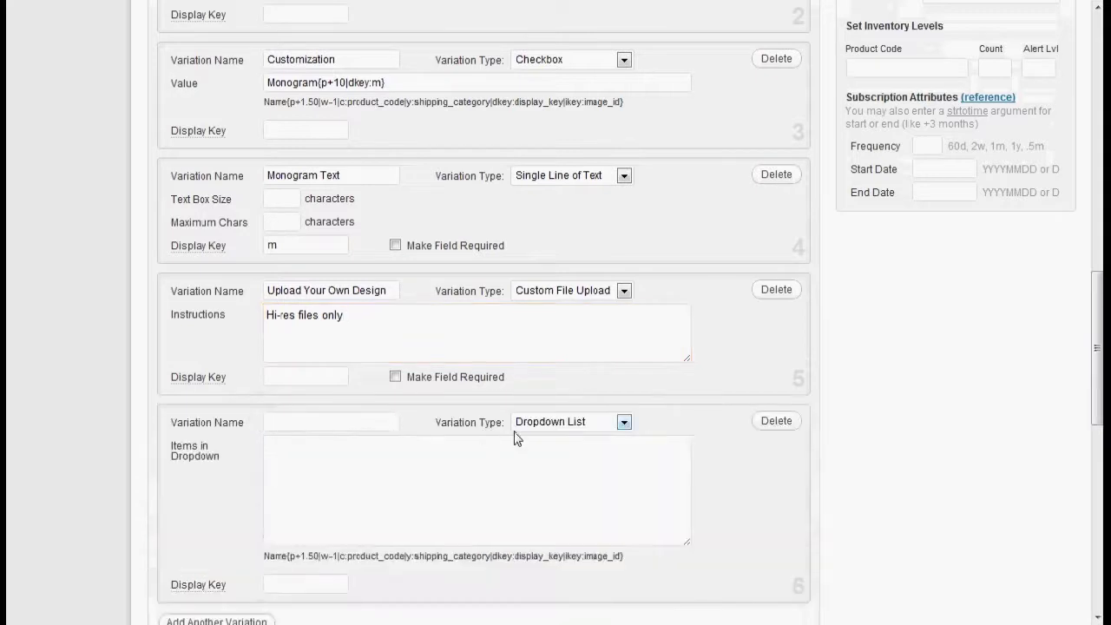
{"action": "left_click", "coordinate": [538, 422]}
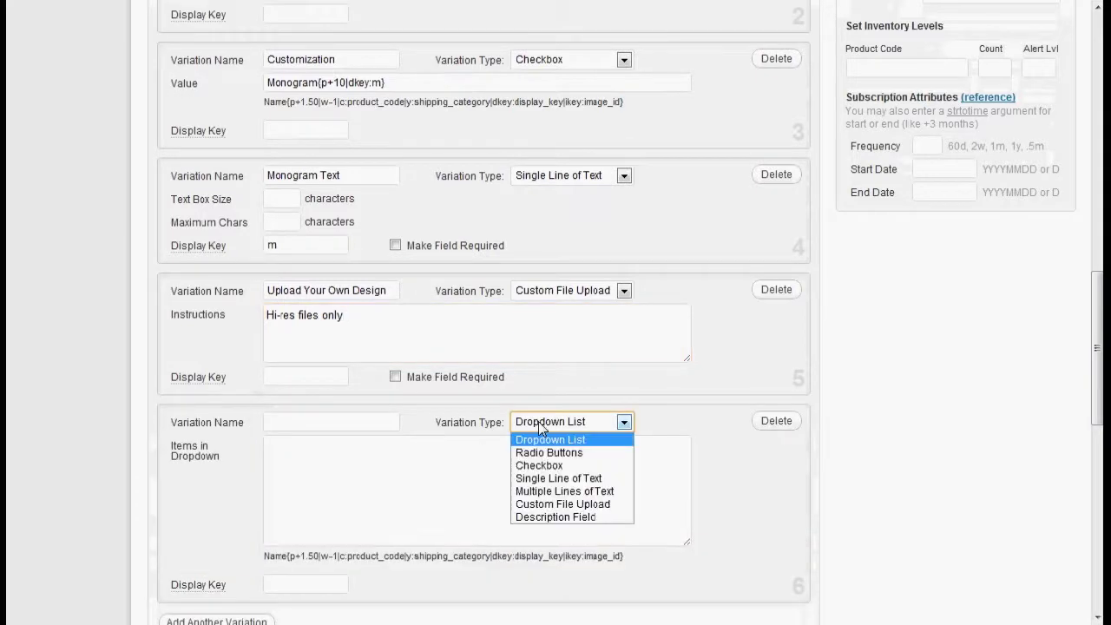
{"action": "left_click", "coordinate": [577, 517]}
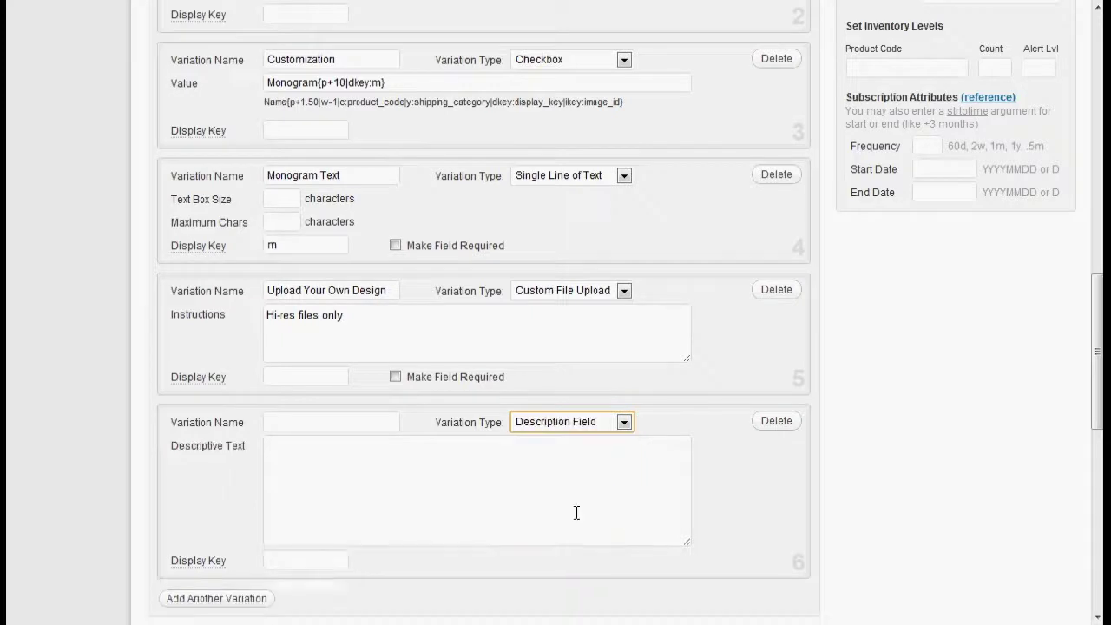
{"action": "left_click", "coordinate": [313, 424]}
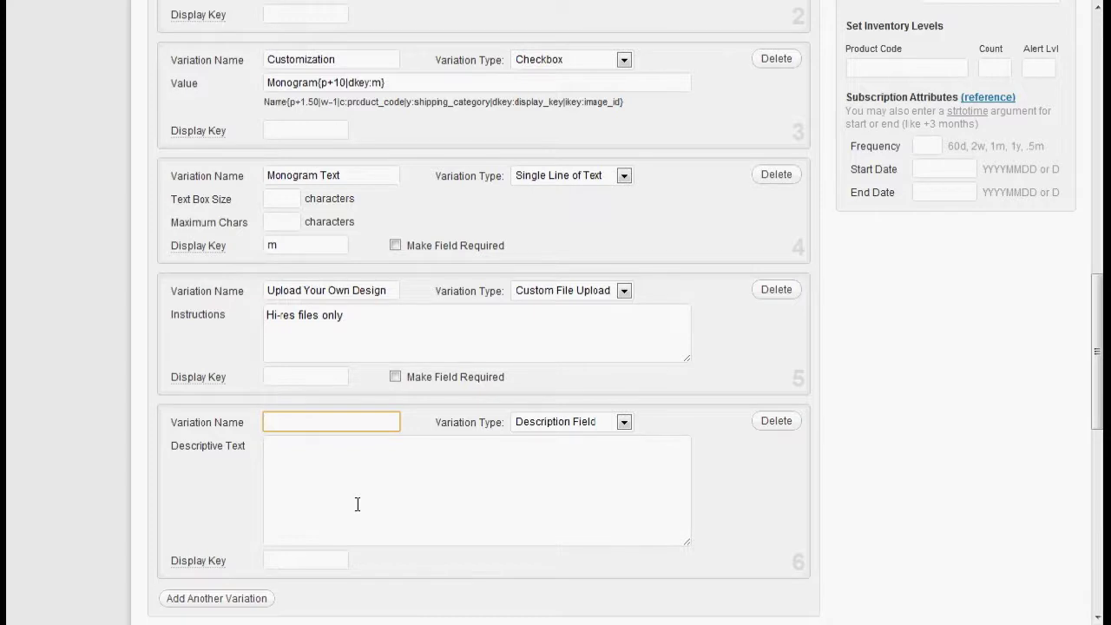
{"action": "type", "text": "Monogram Information"}
- Write the description praising the high-quality monograms and set its display key to m
{"action": "left_click", "coordinate": [335, 506]}
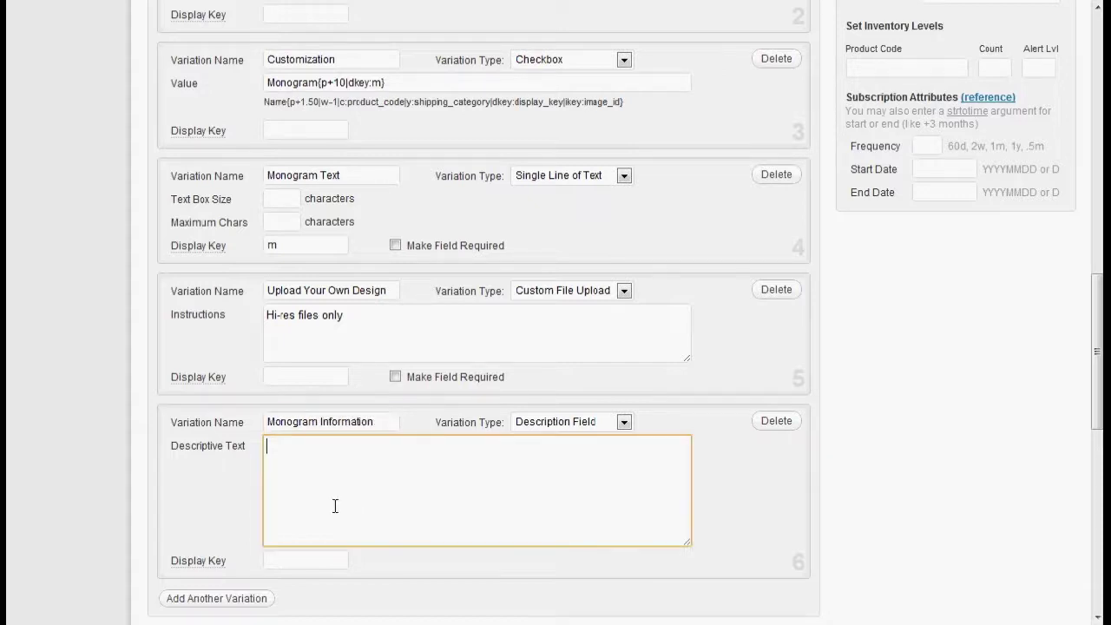
{"action": "type", "text": "Our monograms are very high-qualit"}
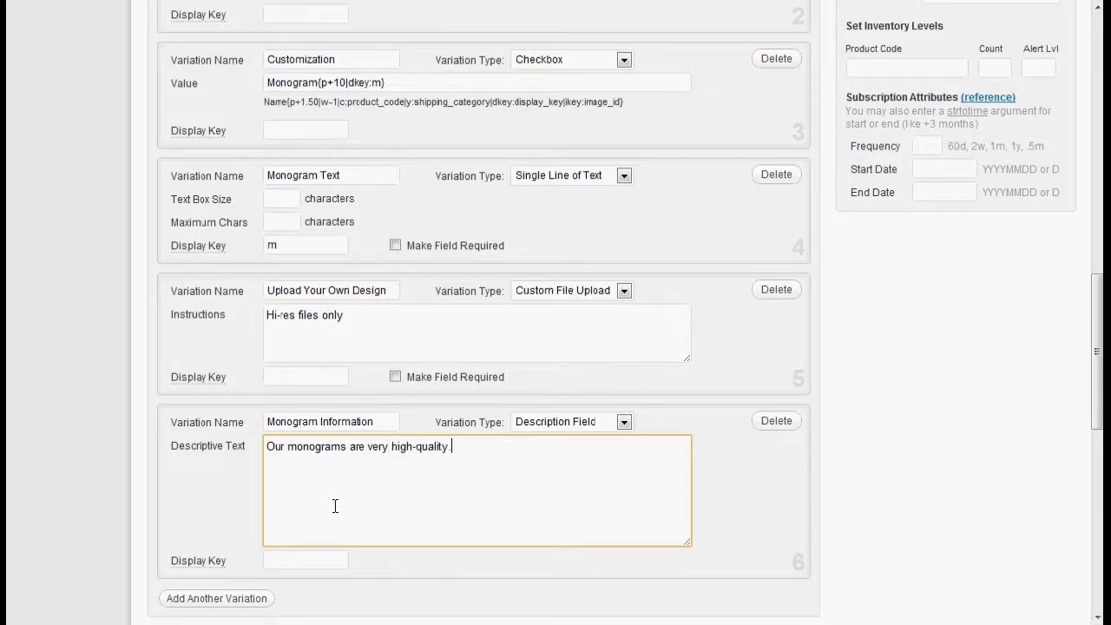
{"action": "type", "text": "You'll like 'em!"}
{"action": "left_click", "coordinate": [319, 559]}
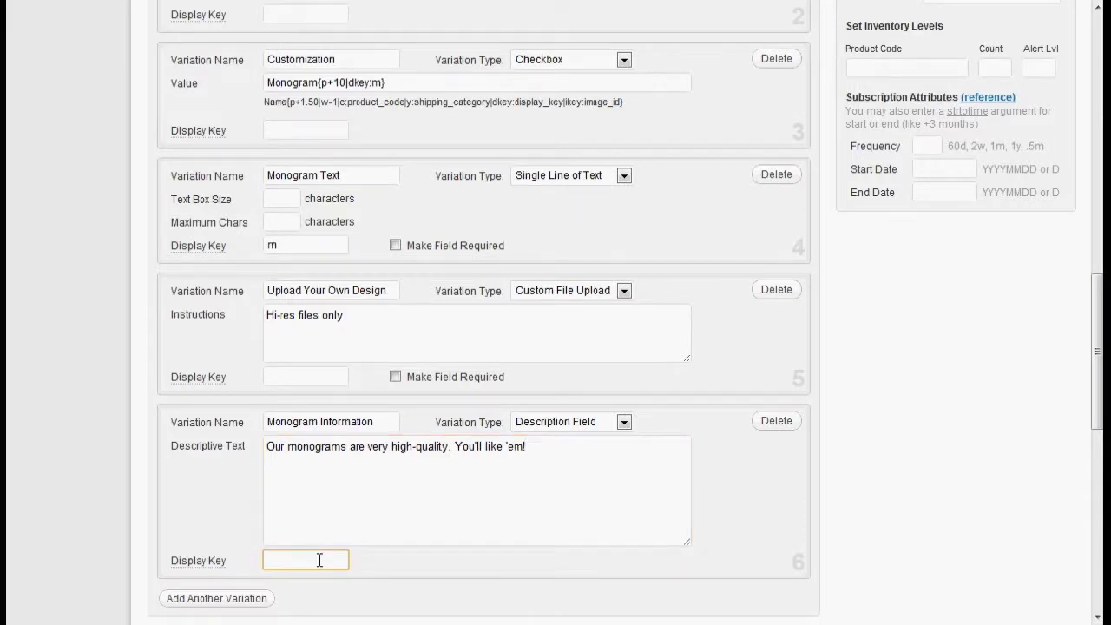
{"action": "type", "text": "m"}
- Drag the Monogram Information block above Upload Your Own Design
{"action": "left_click_drag", "start_coordinate": [748, 490], "coordinate": [751, 362]}
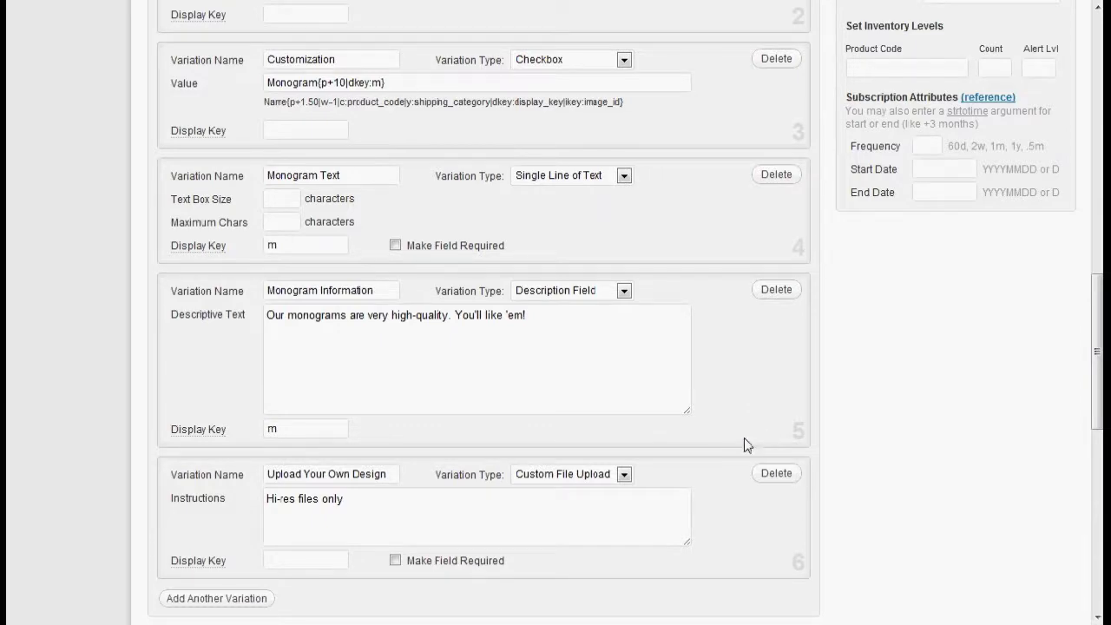
{"action": "scroll", "coordinate": [739, 445], "scroll_direction": "up", "scroll_amount": 10}
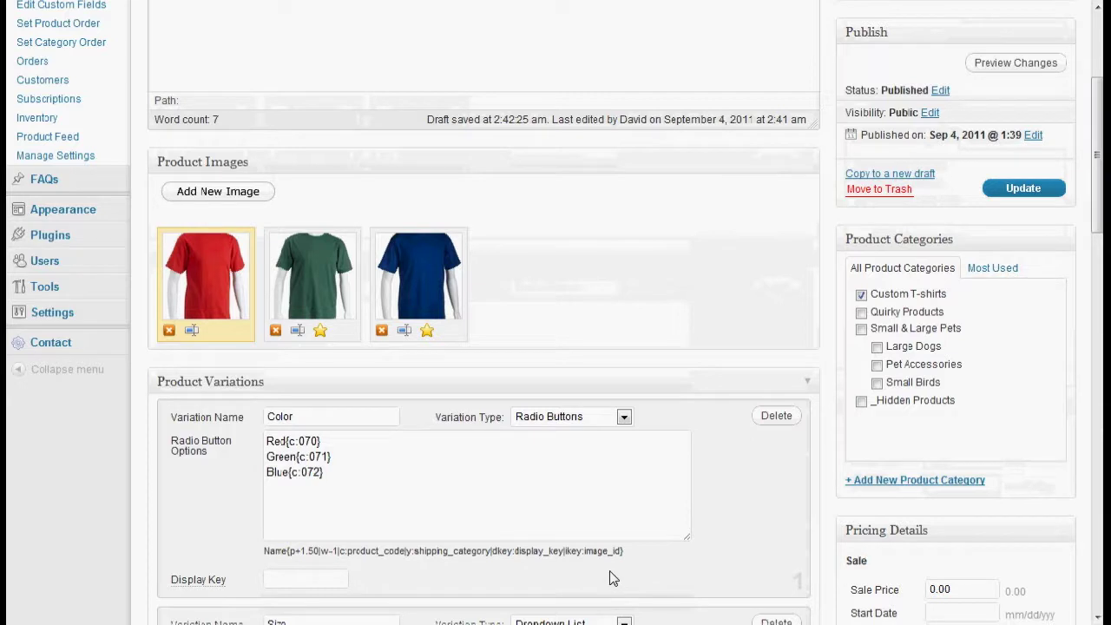
- Add image keys to the colours: Red ikey 650, Green 648, Blue 643
{"action": "left_click", "coordinate": [321, 441]}
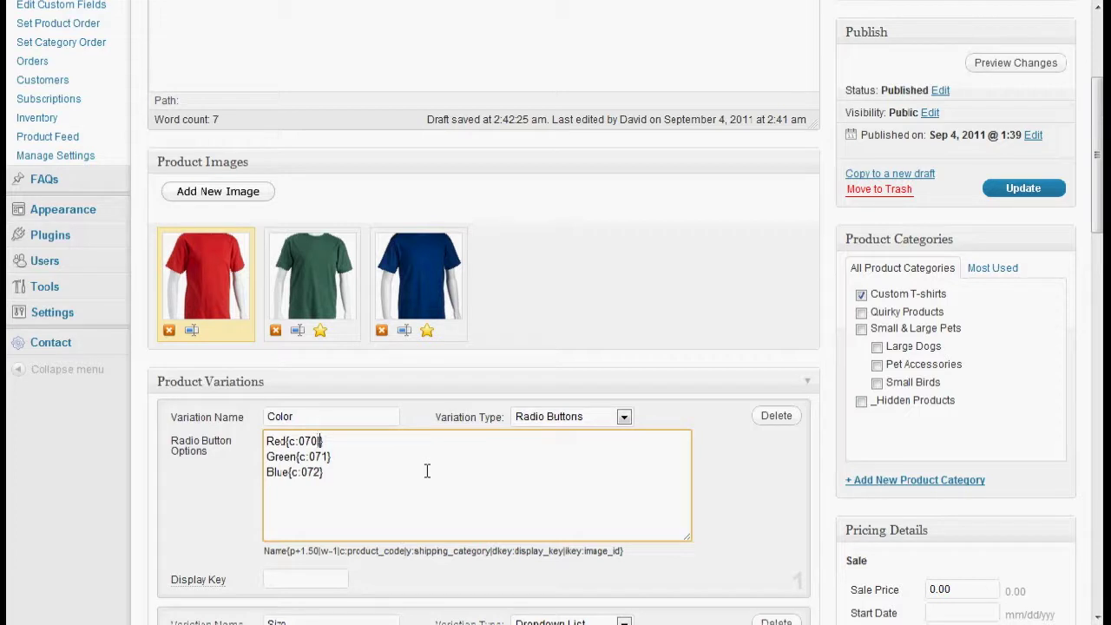
{"action": "type", "text": "|ikey:"}
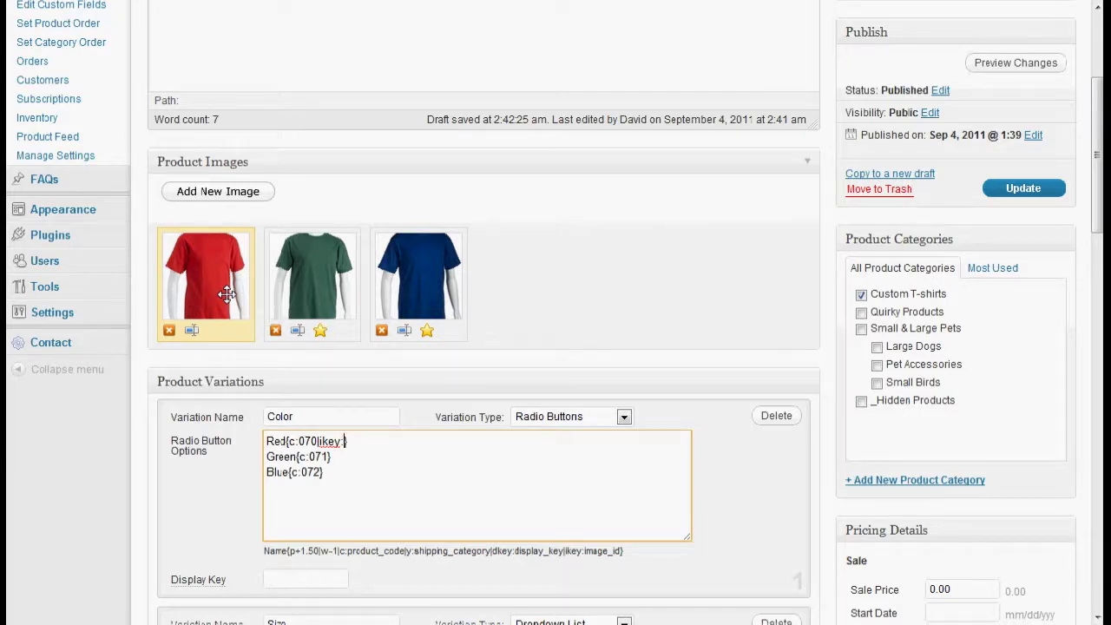
{"action": "type", "text": "650"}
{"action": "left_click", "coordinate": [330, 458]}
{"action": "type", "text": "|key"}
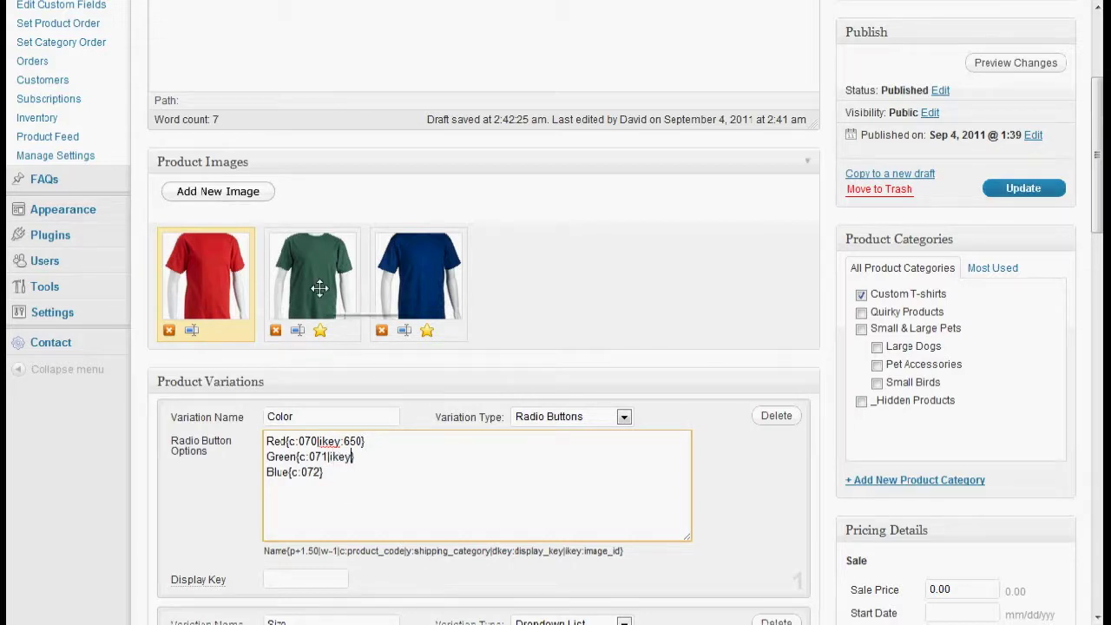
{"action": "type", "text": ":648"}
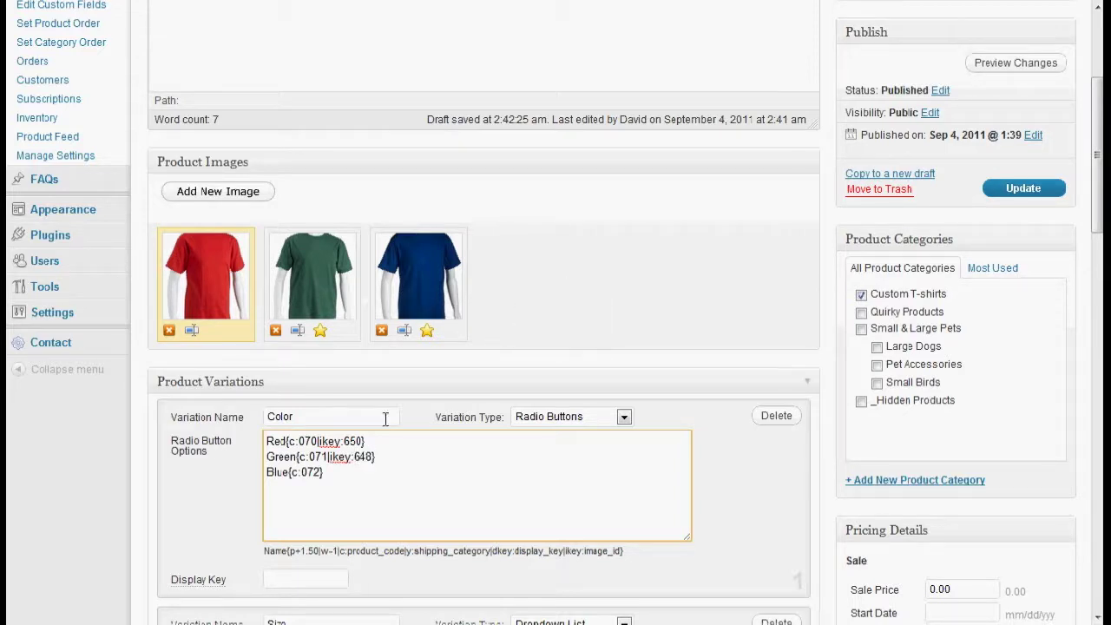
{"action": "left_click", "coordinate": [347, 476]}
{"action": "type", "text": "|ikey:643}"}
- Update the Deluxe T-shirt product and view its storefront page
{"action": "left_click", "coordinate": [1019, 189]}
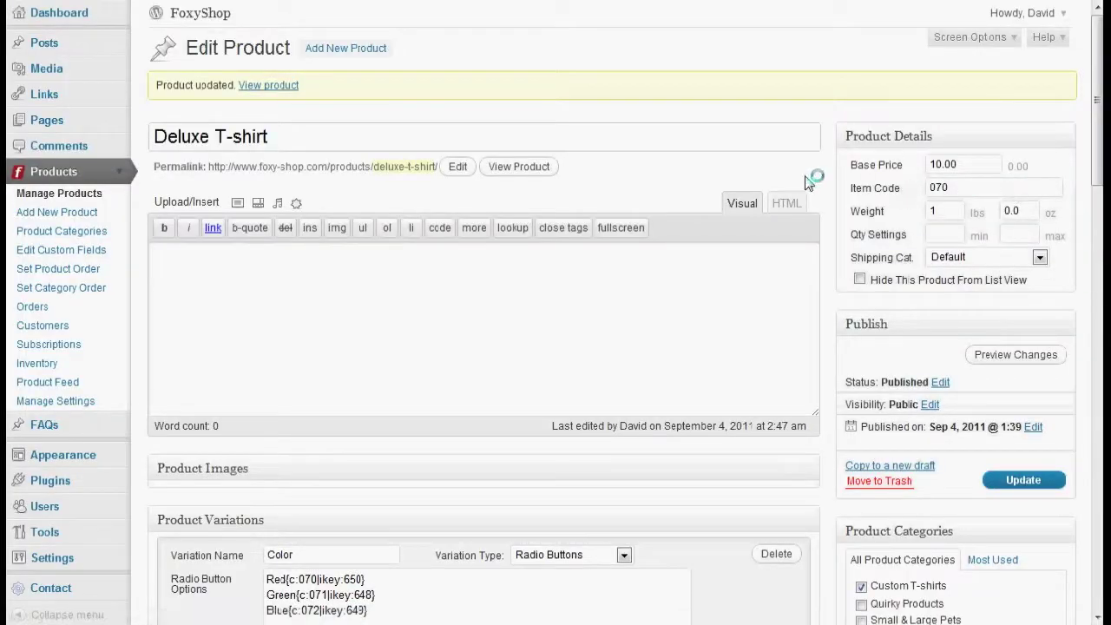
{"action": "left_click", "coordinate": [269, 86]}
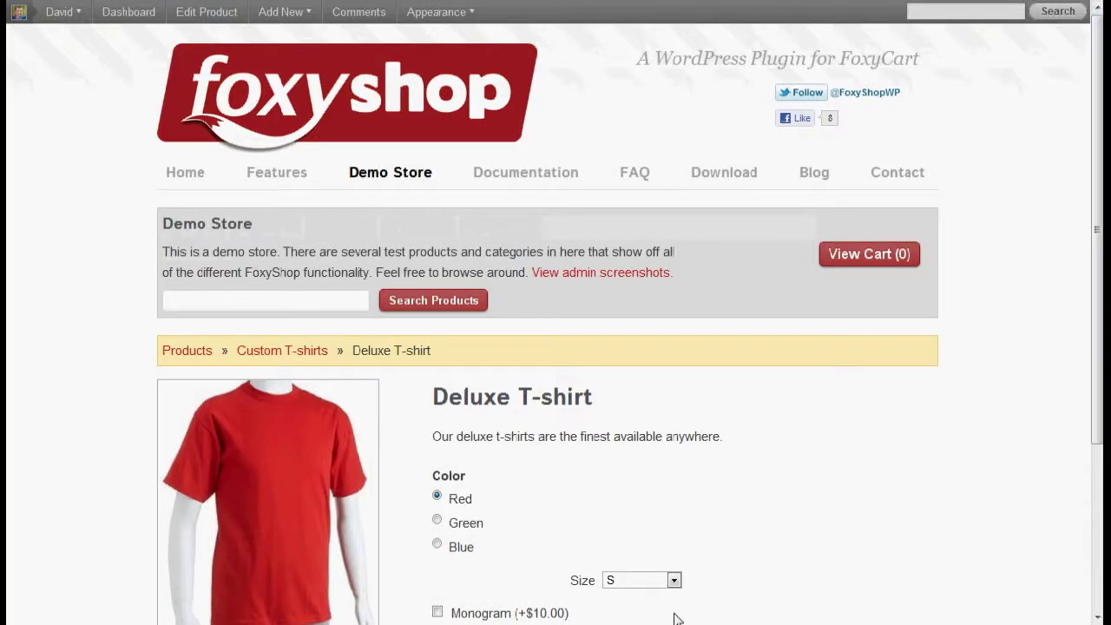
{"action": "left_click_drag", "start_coordinate": [1097, 225], "coordinate": [1074, 373]}
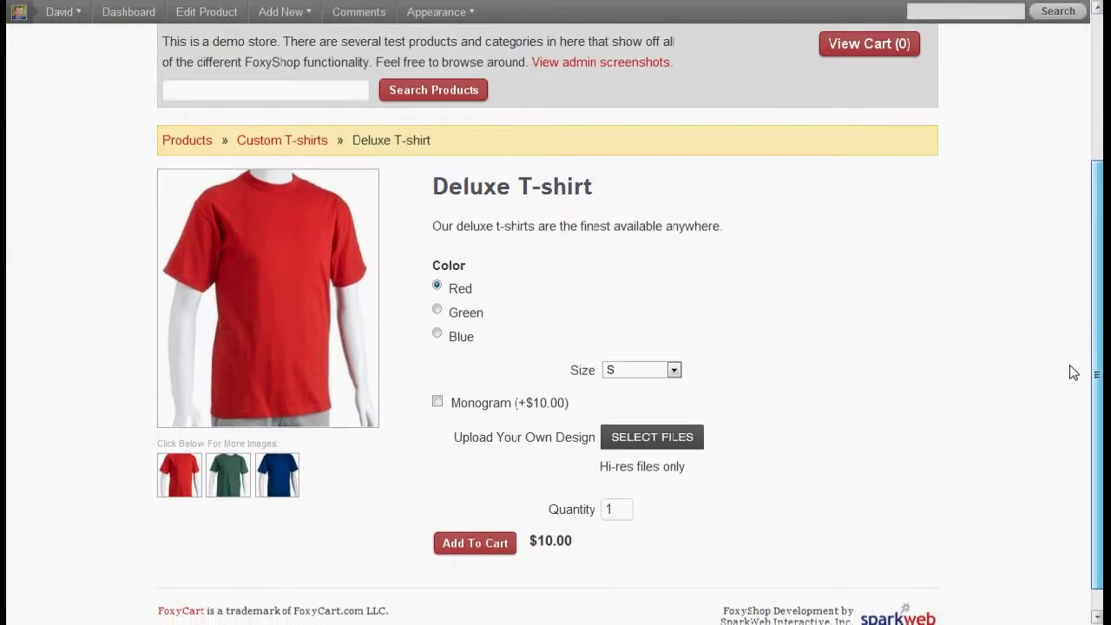
- On the storefront choose Blue, size XL (+$2.00), and tick the Monogram option
{"action": "left_click", "coordinate": [473, 321]}
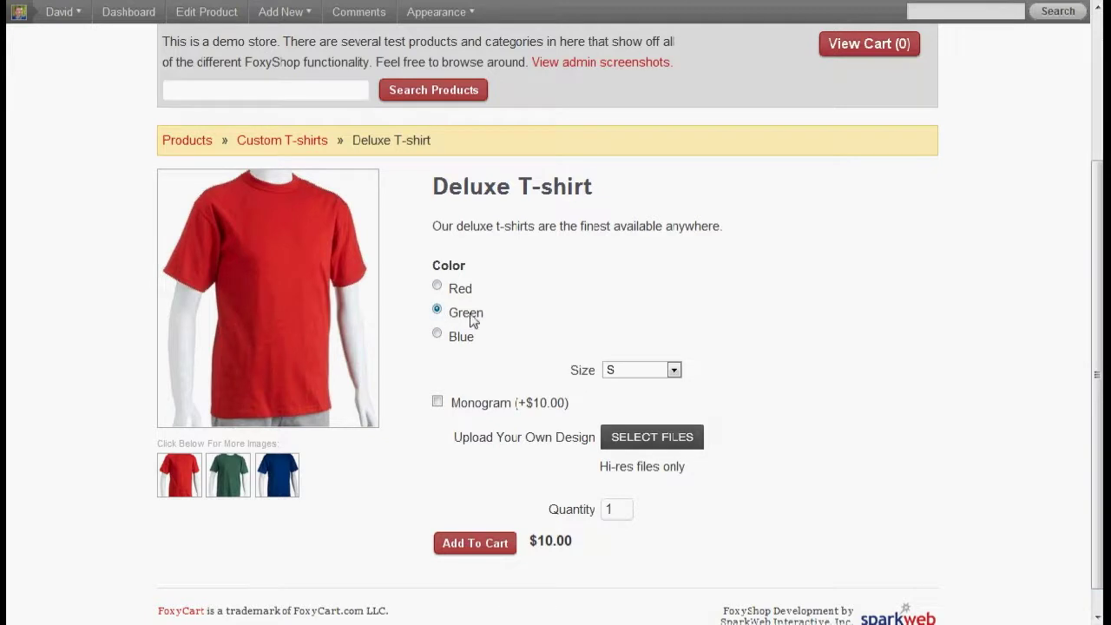
{"action": "left_click", "coordinate": [461, 338]}
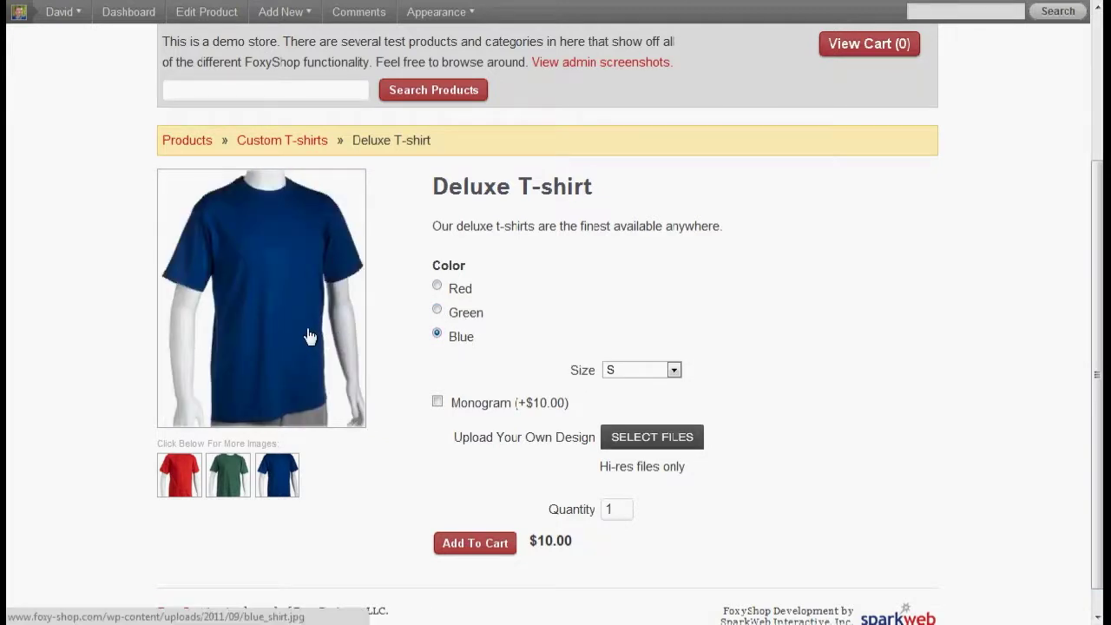
{"action": "left_click", "coordinate": [638, 372]}
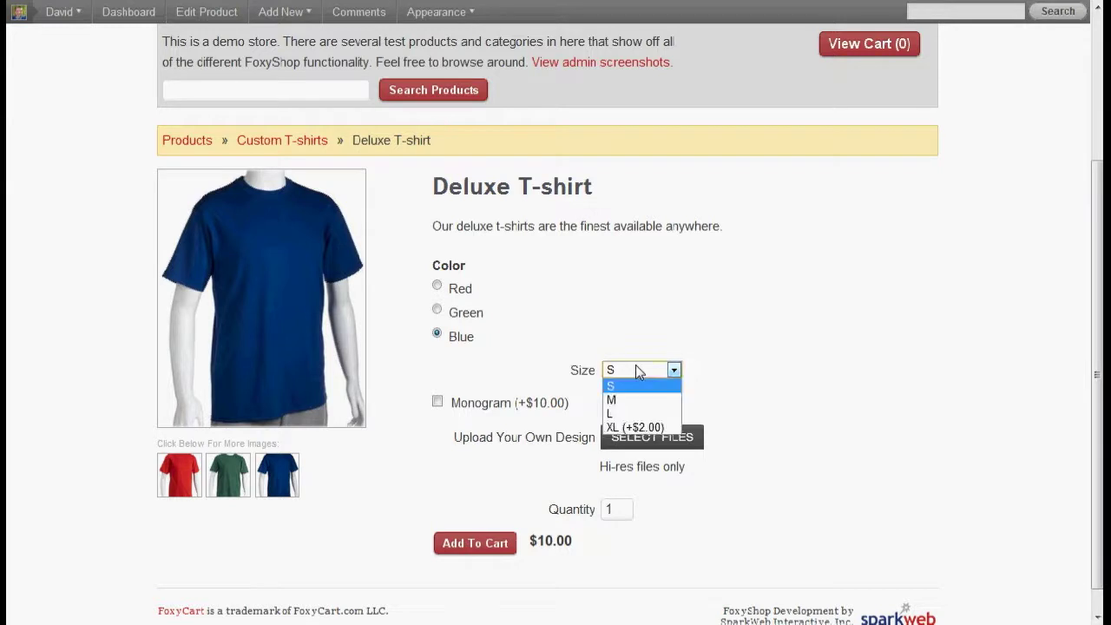
{"action": "left_click", "coordinate": [667, 423]}
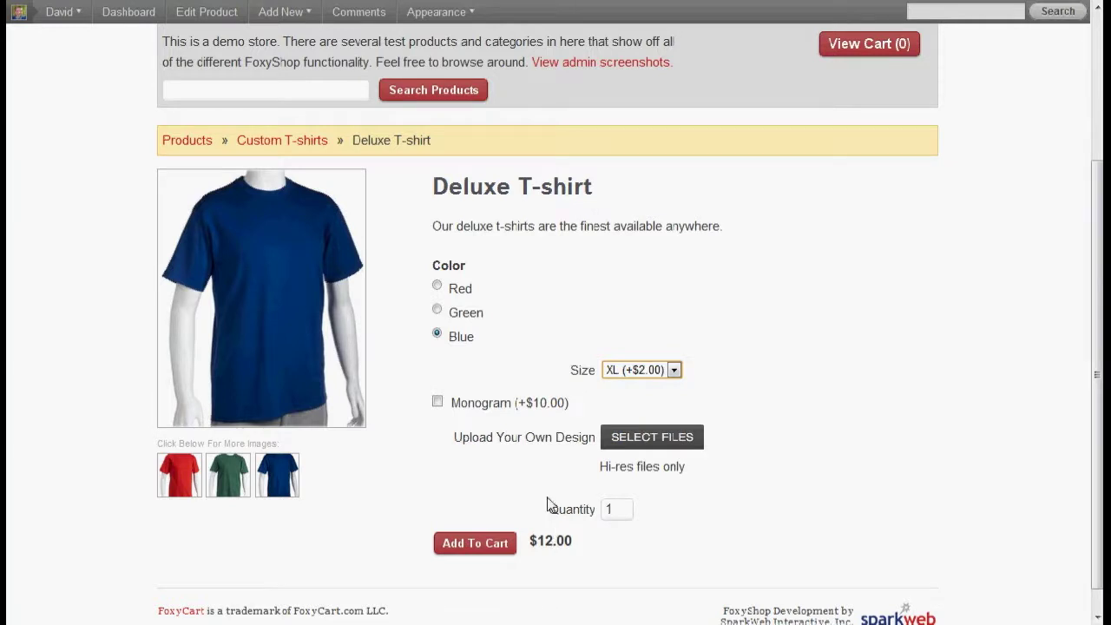
{"action": "left_click", "coordinate": [437, 403]}
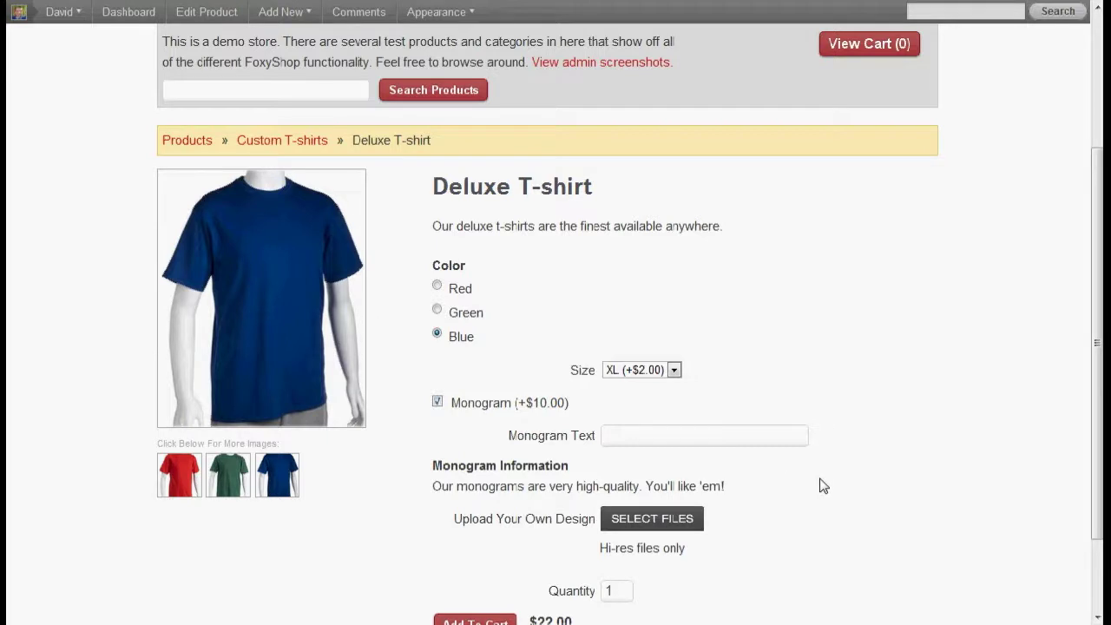
- Upload dog,killer,bowl.jpg as the custom design file
{"action": "scroll", "coordinate": [823, 486], "scroll_direction": "down", "scroll_amount": 2}
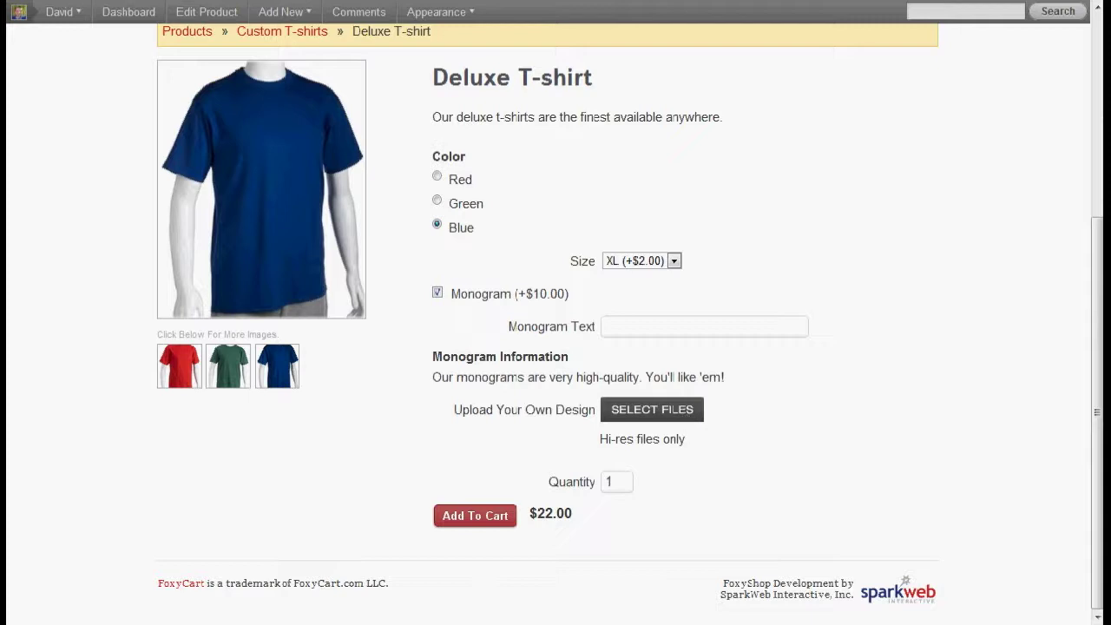
{"action": "key", "text": "Return"}
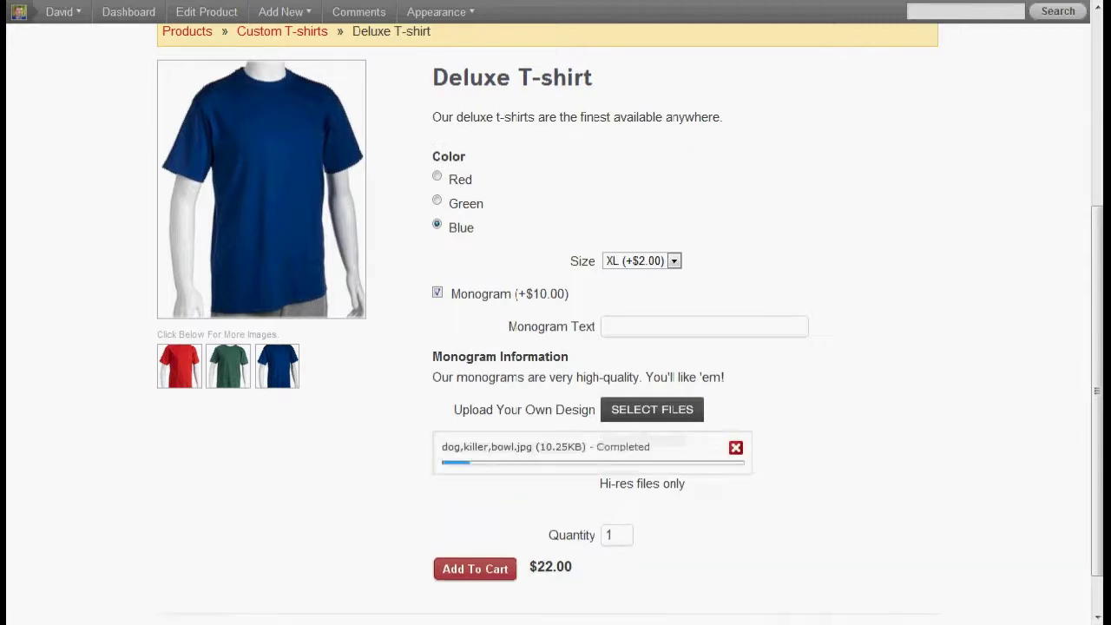
{"action": "left_click_drag", "start_coordinate": [1096, 255], "coordinate": [1097, 383]}
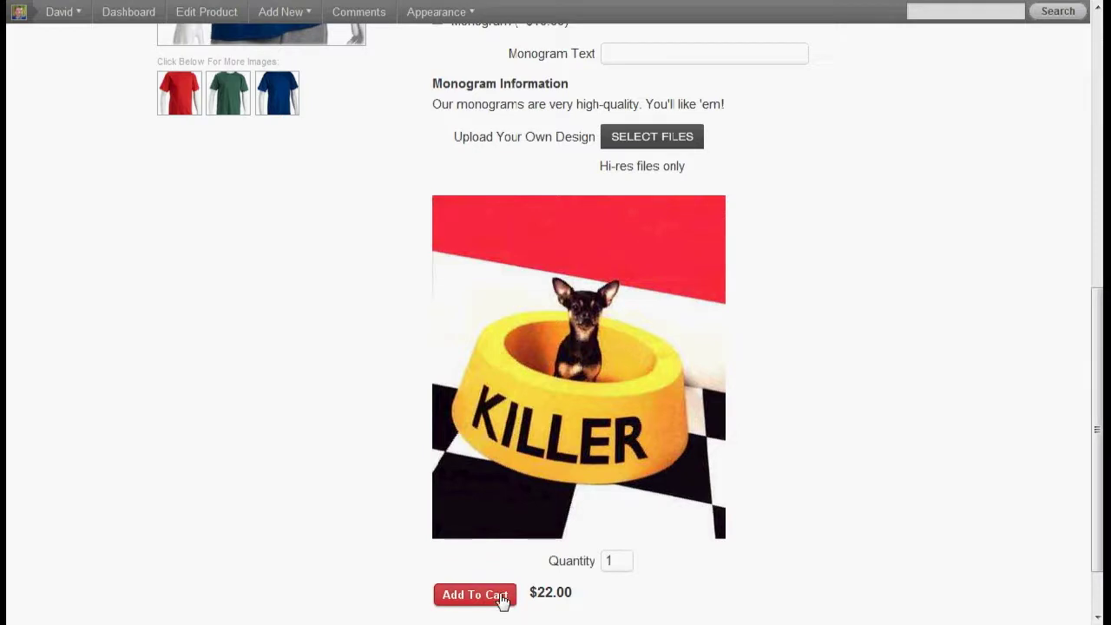
- Add the blue XL Deluxe T-shirt with monogram and uploaded design to the cart, totalling $22.00
{"action": "left_click", "coordinate": [474, 594]}
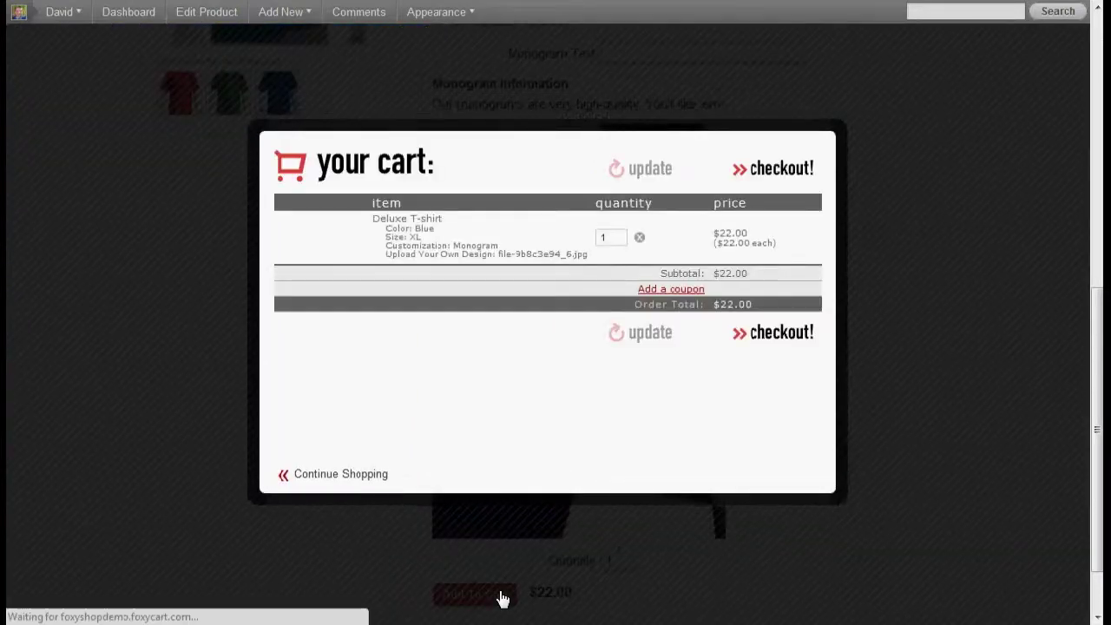